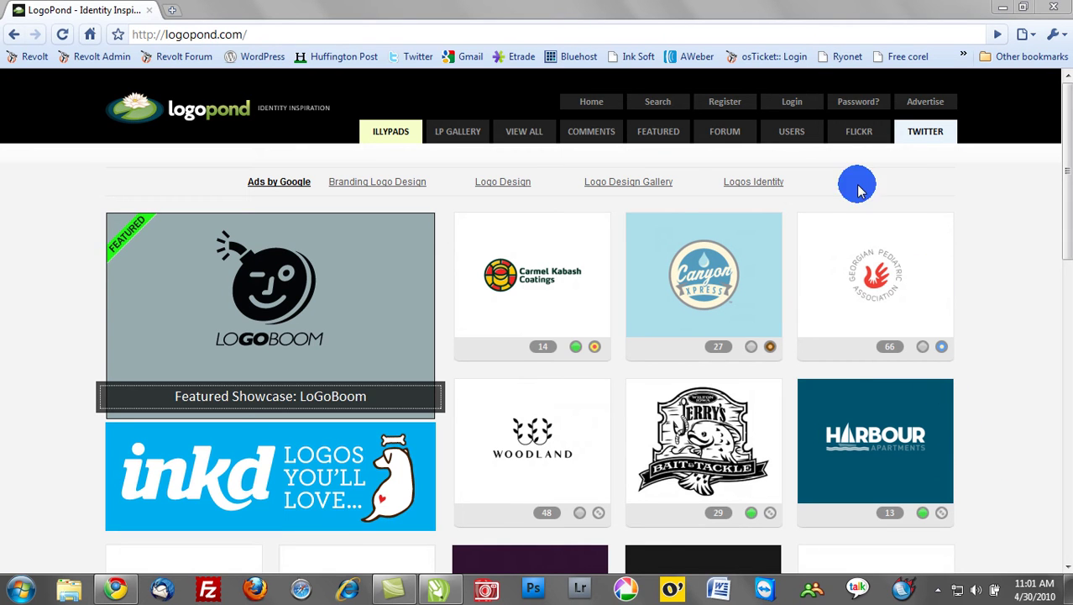
Step: Search LogoPond's tag search for logos tagged 'ink'
left_click(660, 103)
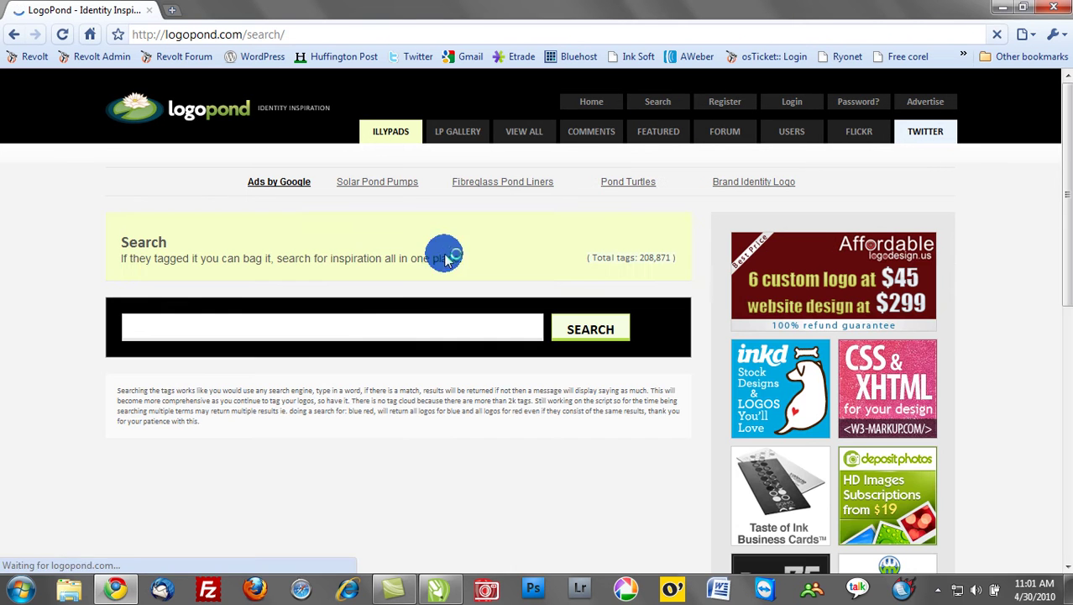
left_click(325, 330)
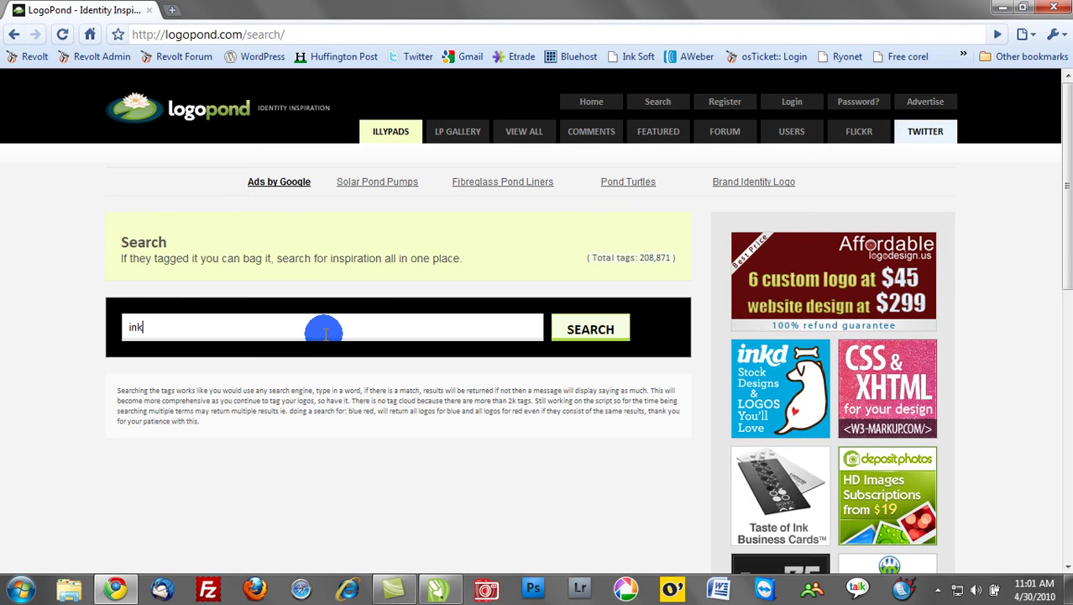
type("ink")
key("Return")
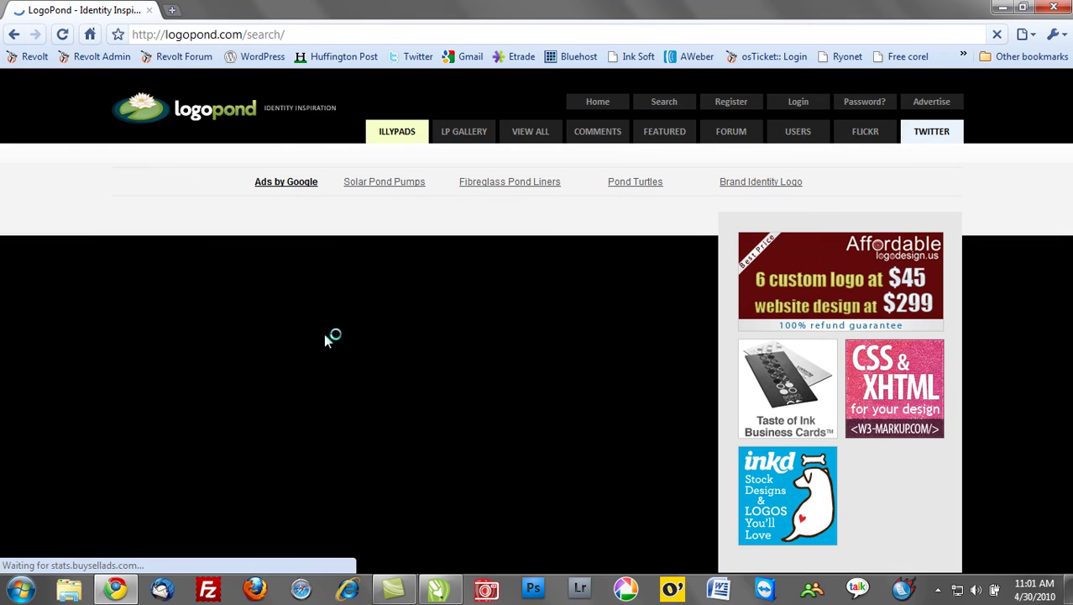
Step: Scroll through the ink logo thumbnails down to the First Sterling Financial logo
scroll(349, 332, "down", 2)
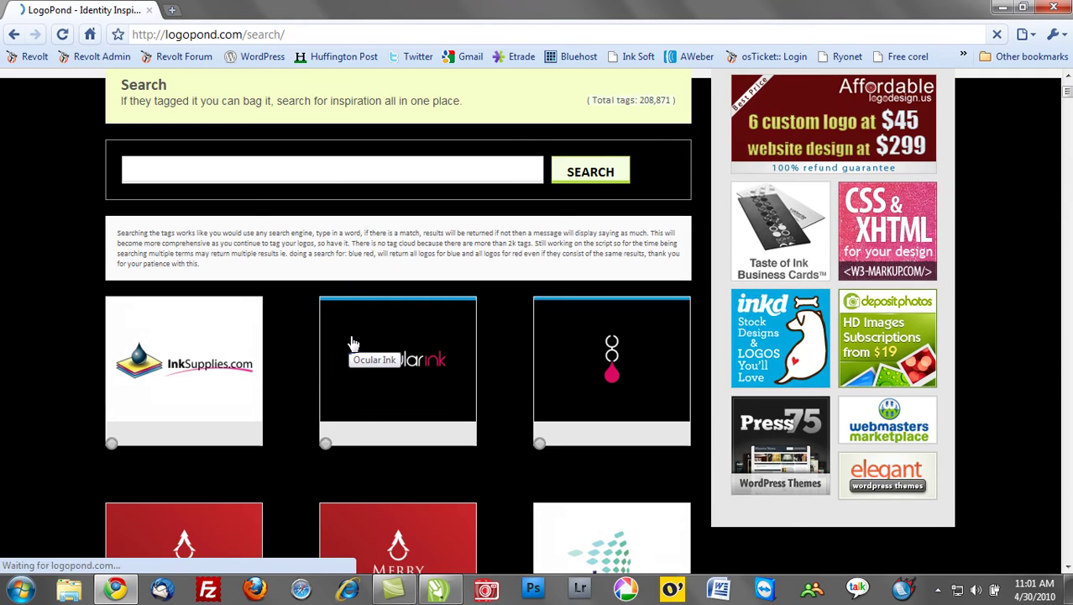
scroll(353, 345, "down", 5)
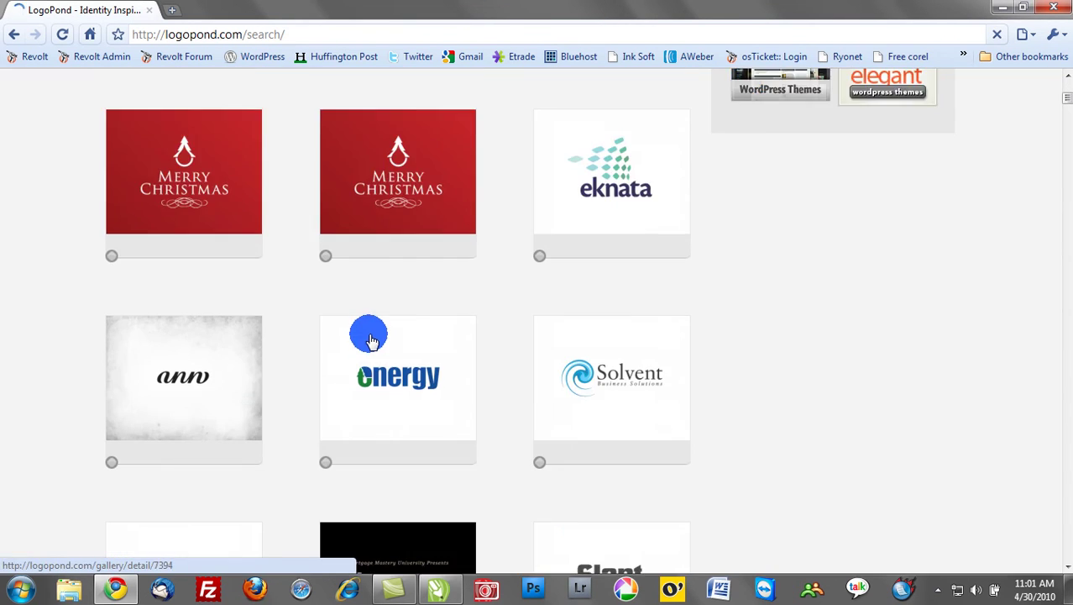
scroll(372, 342, "down", 2)
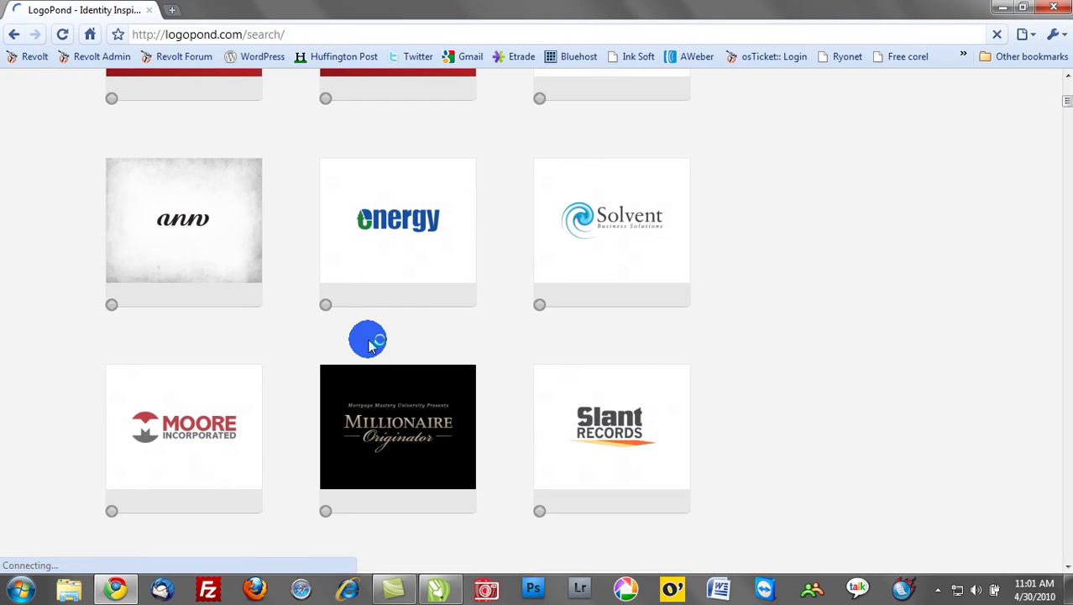
scroll(370, 345, "down", 4)
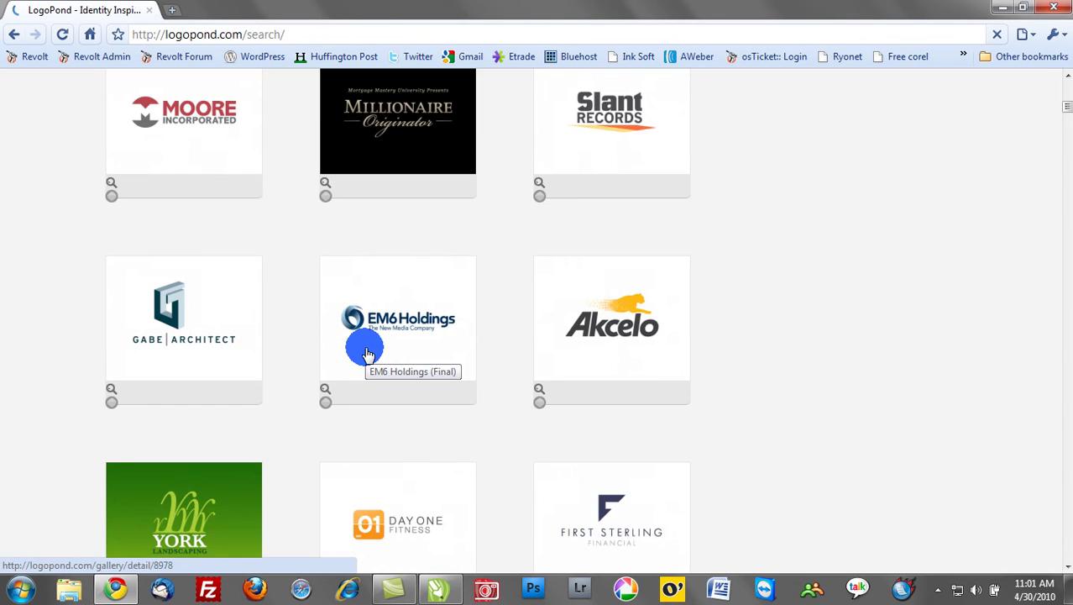
scroll(367, 353, "down", 6)
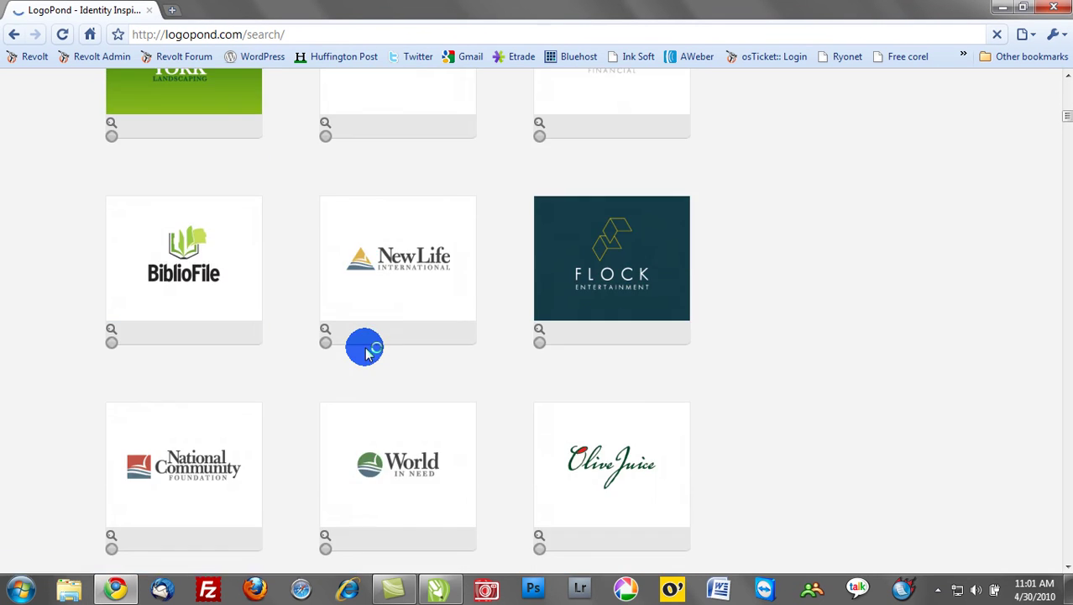
scroll(367, 353, "down", 3)
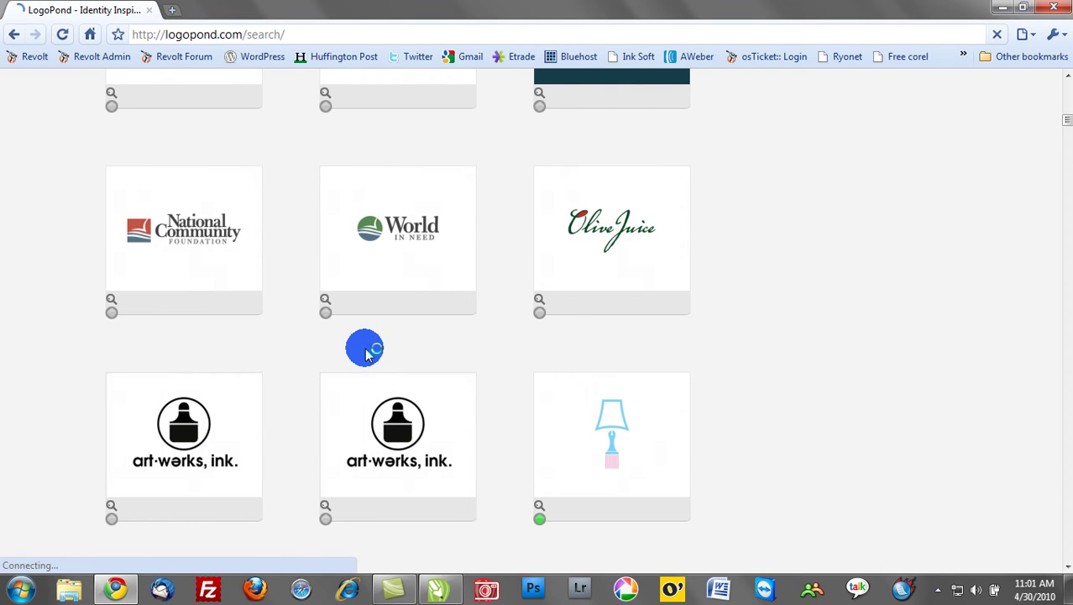
scroll(370, 353, "down", 2)
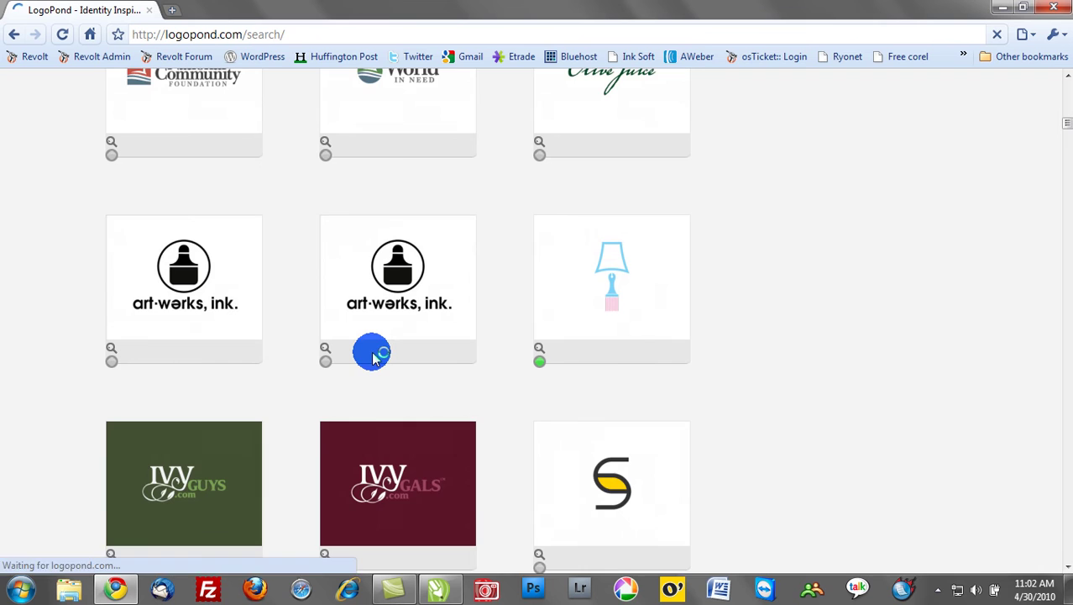
scroll(376, 356, "down", 2)
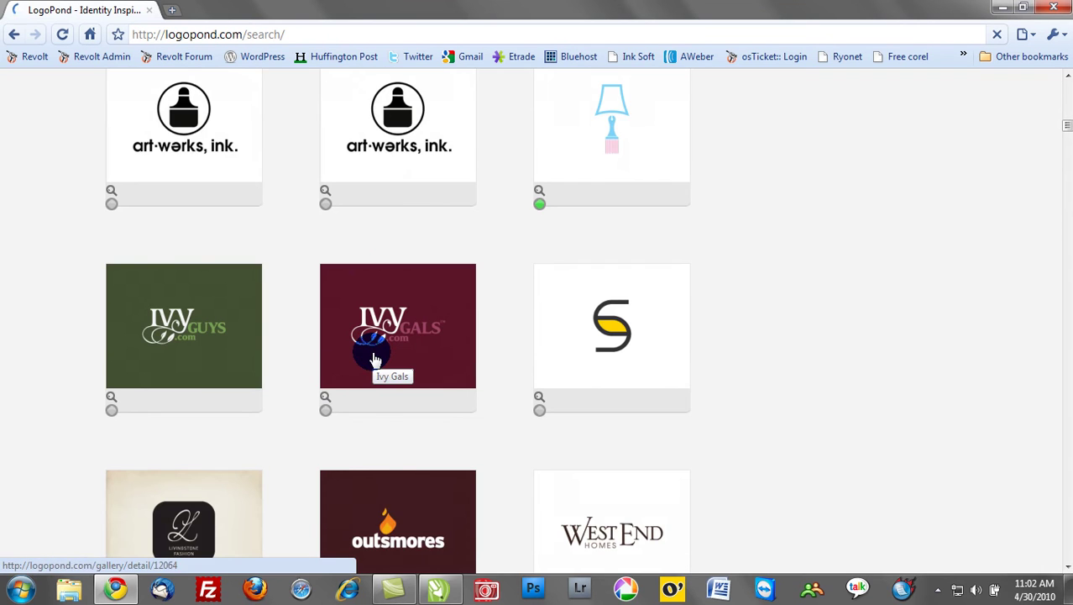
scroll(376, 359, "down", 2)
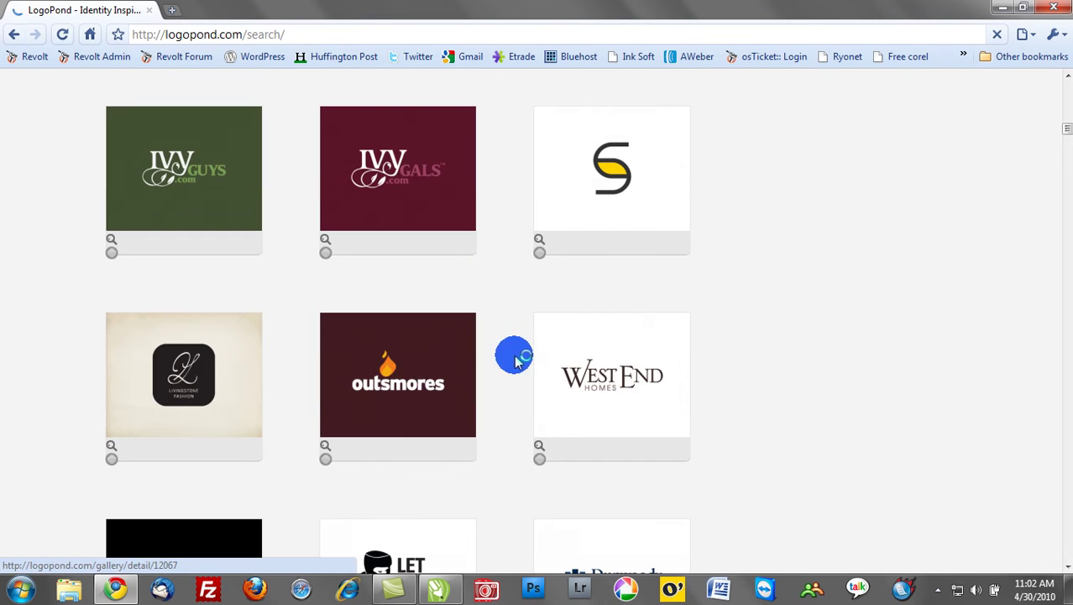
left_click(552, 369)
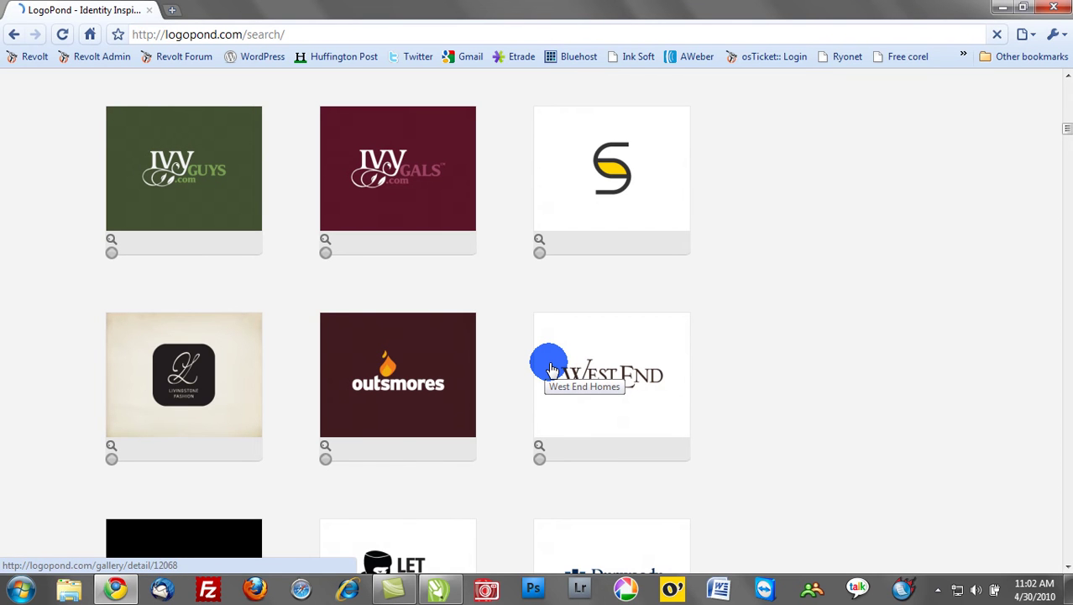
scroll(552, 370, "down", 2)
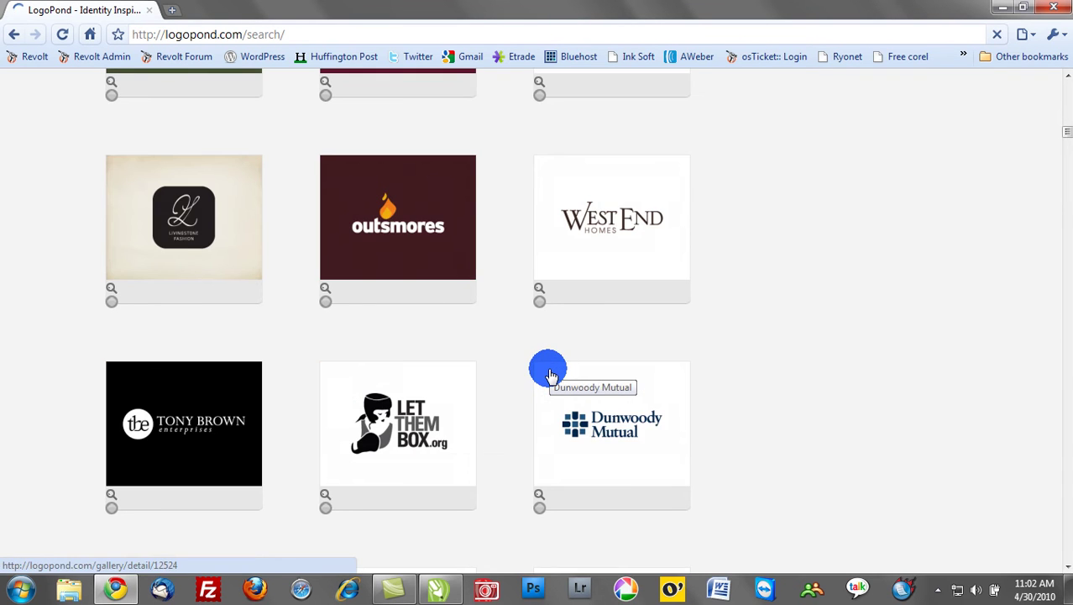
scroll(552, 374, "down", 2)
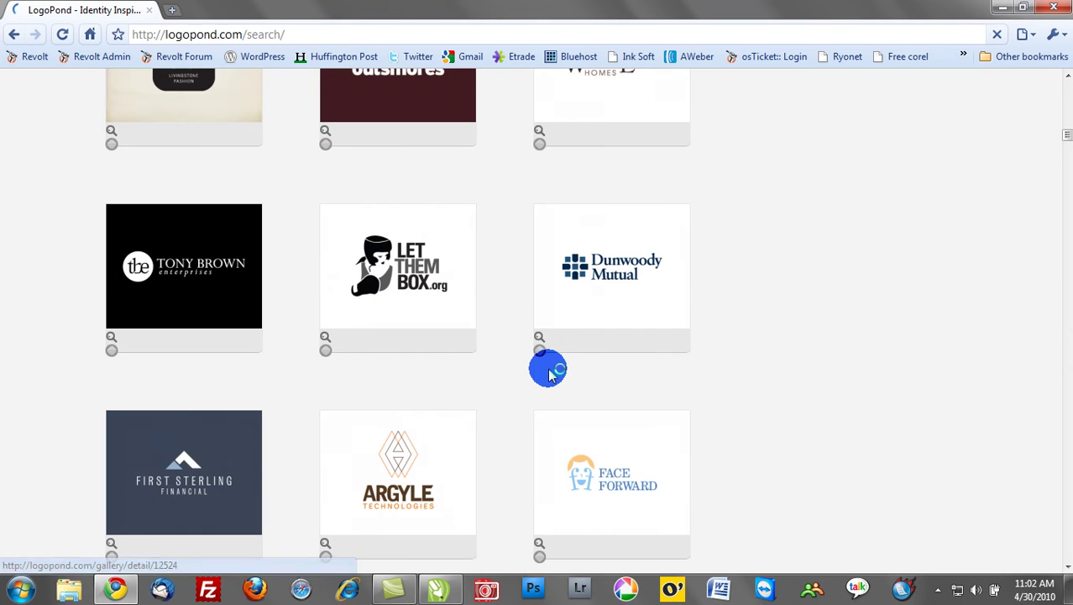
scroll(550, 369, "down", 1)
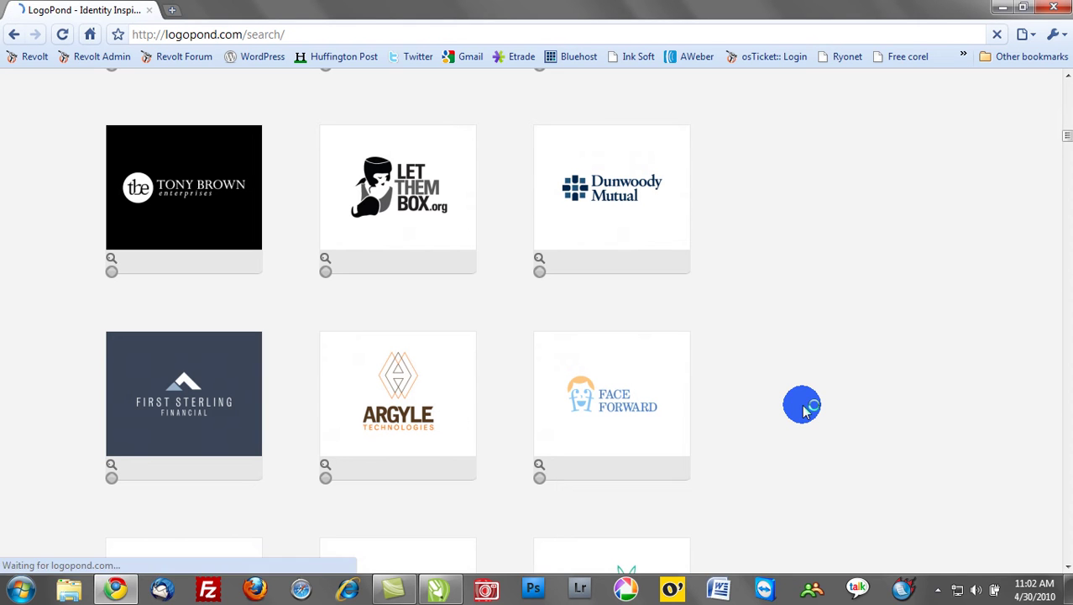
Step: Open the First Sterling Financial logo's detail page and copy its logo image
left_click(235, 399)
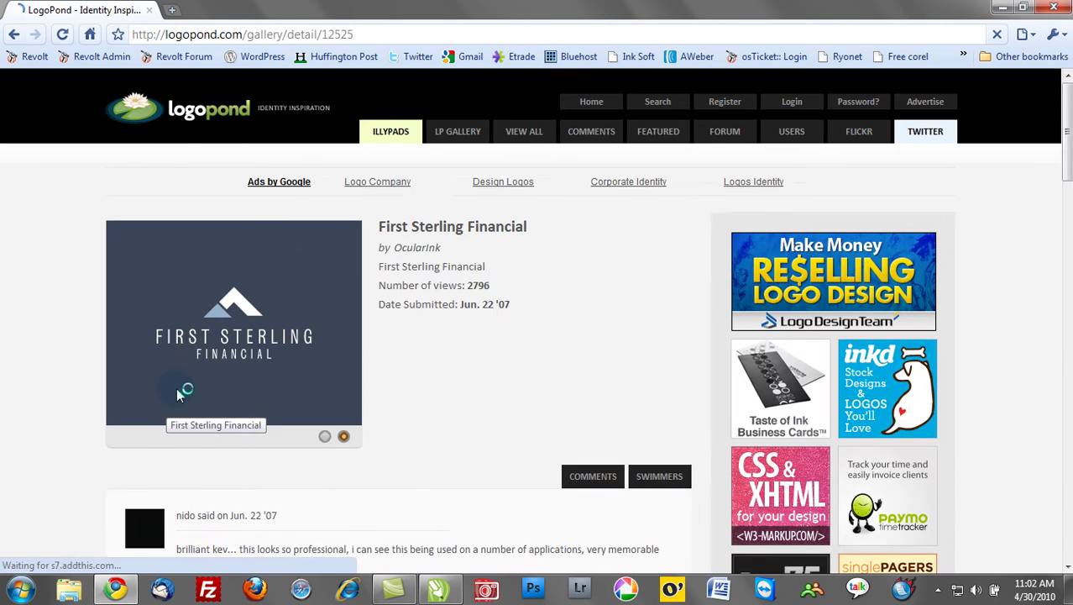
right_click(273, 344)
left_click(304, 386)
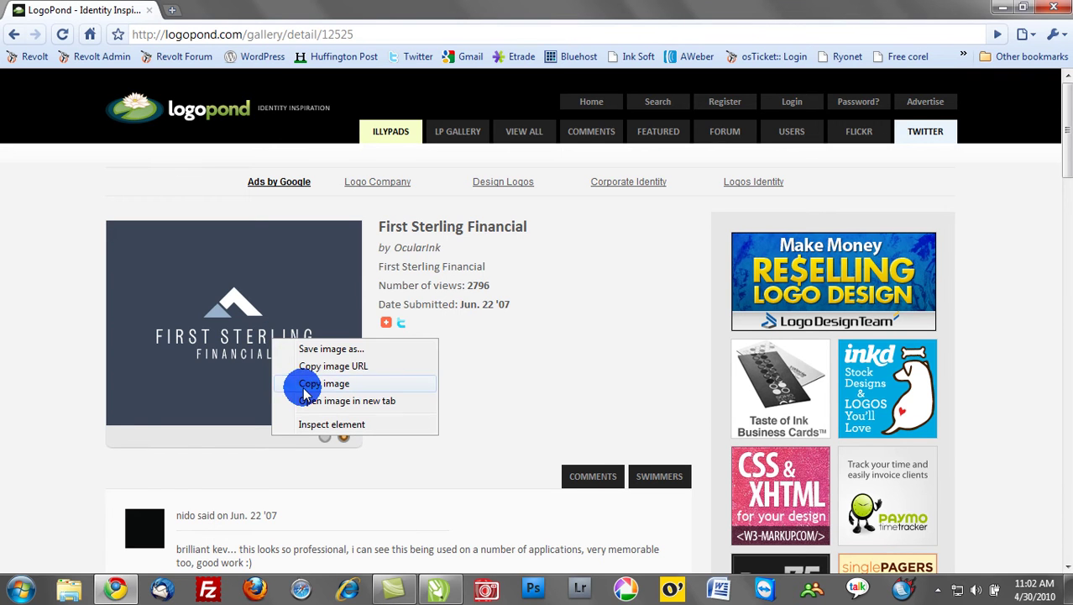
Step: Paste the First Sterling Financial bitmap into Revolt Logo.cdr and move it toward the page's right
left_click(438, 588)
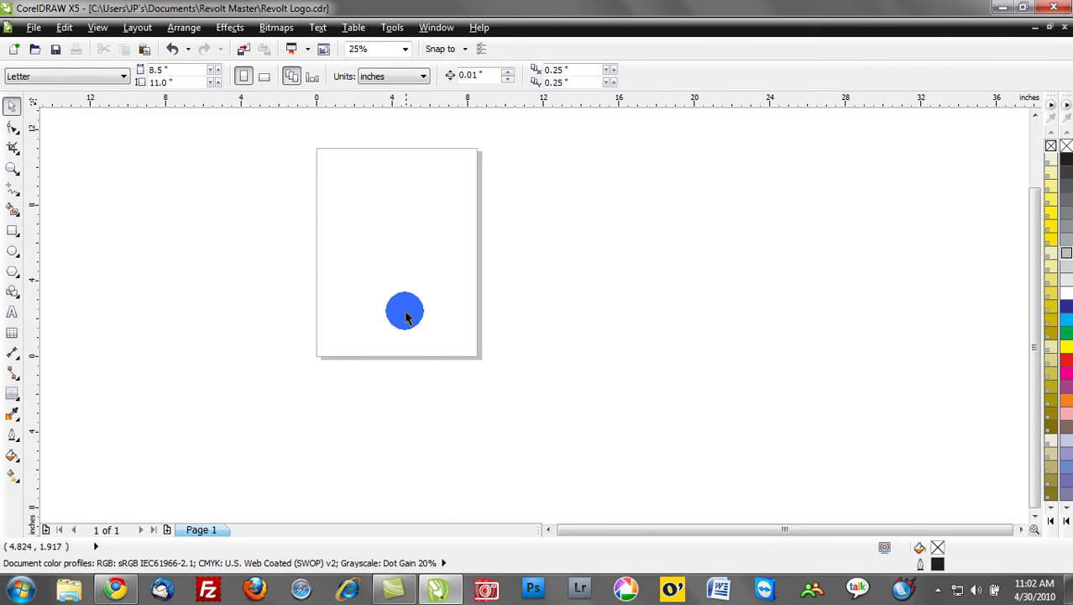
key("ctrl+v")
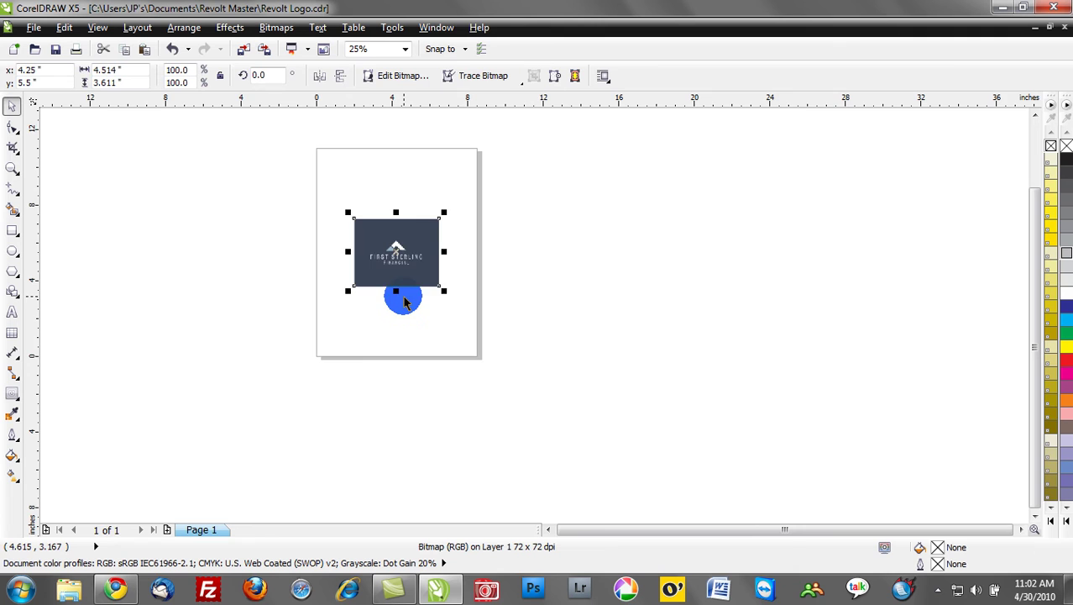
scroll(388, 292, "up", 1)
scroll(425, 202, "up", 2)
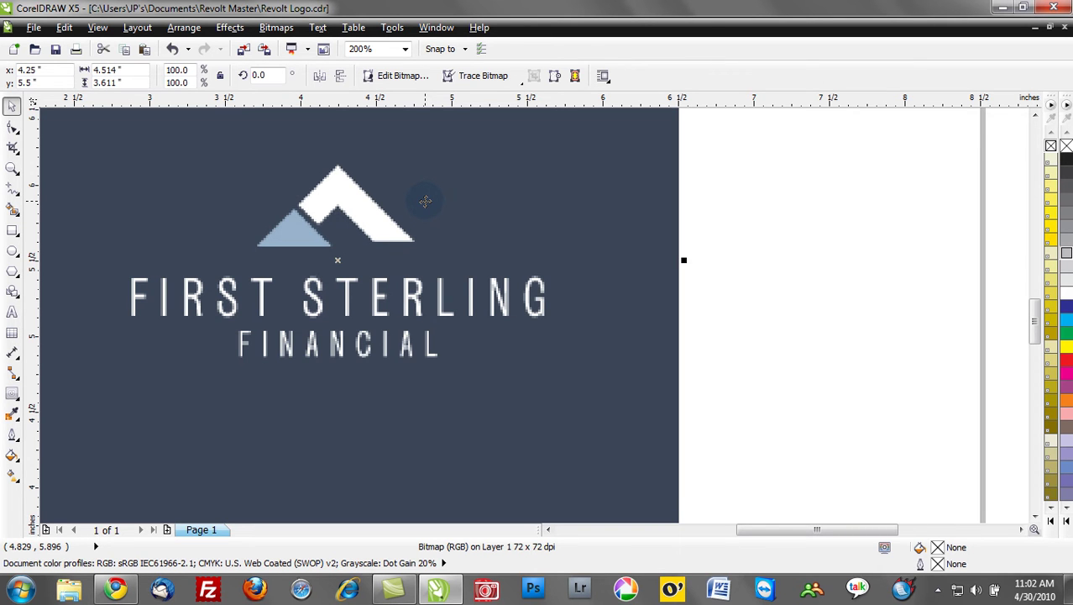
left_click(790, 295)
scroll(748, 329, "down", 1)
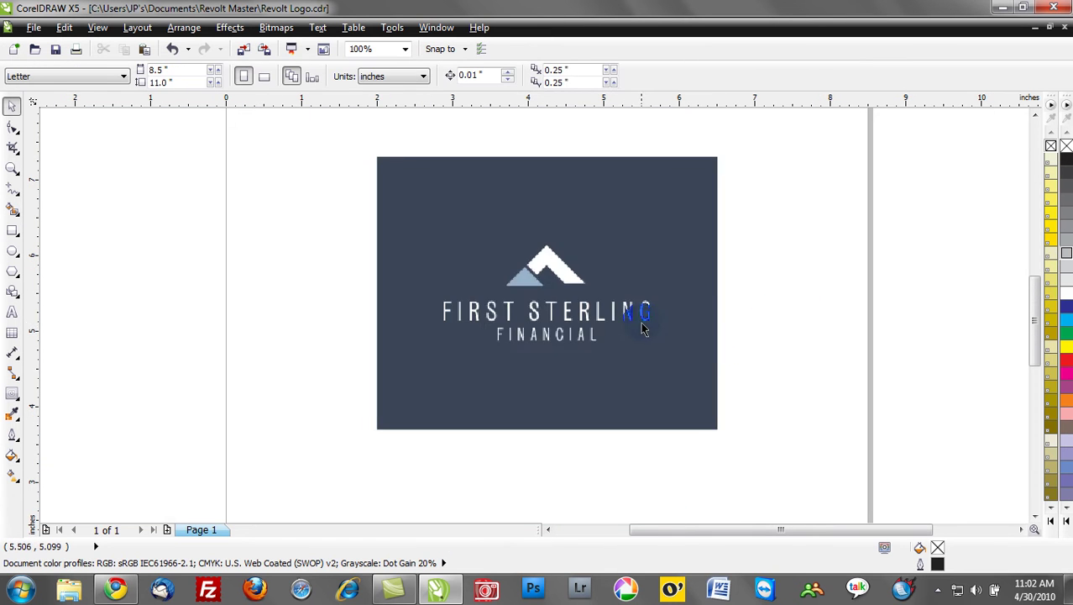
left_click_drag(642, 313, 767, 309)
left_click(385, 314)
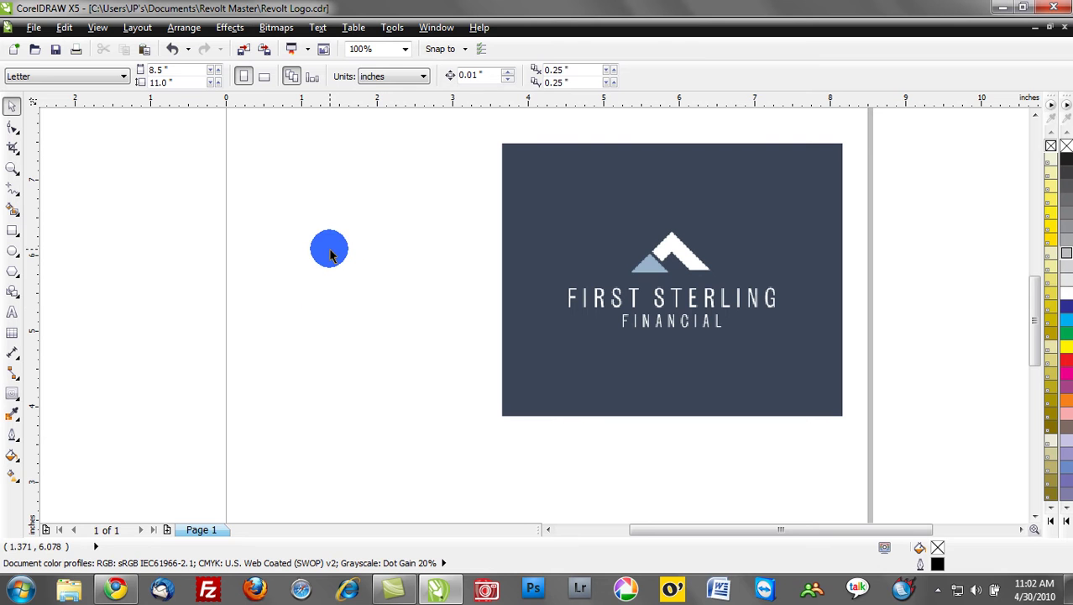
Step: Draw a 0.323-inch square and duplicate it twice into a diagonal step of three
left_click(12, 229)
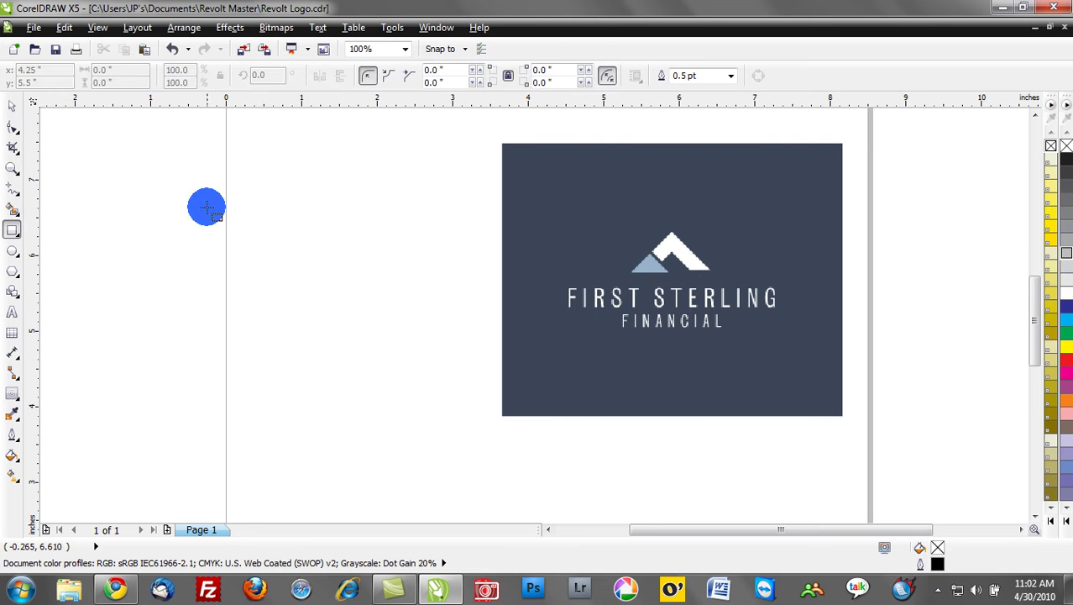
left_click_drag(254, 171, 278, 195)
key("space")
key("ctrl+d")
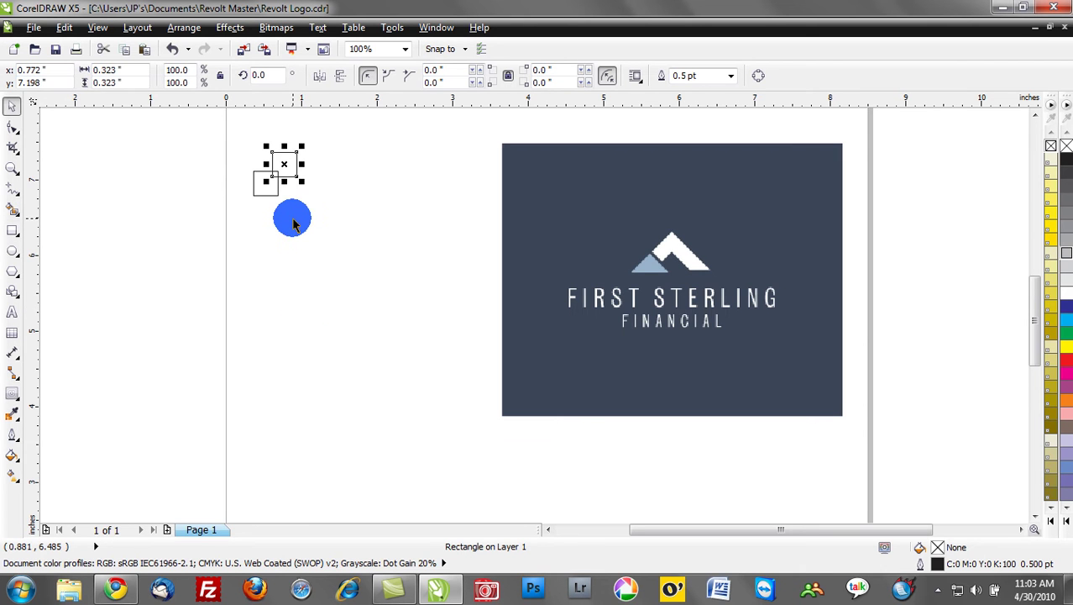
key("ctrl+d")
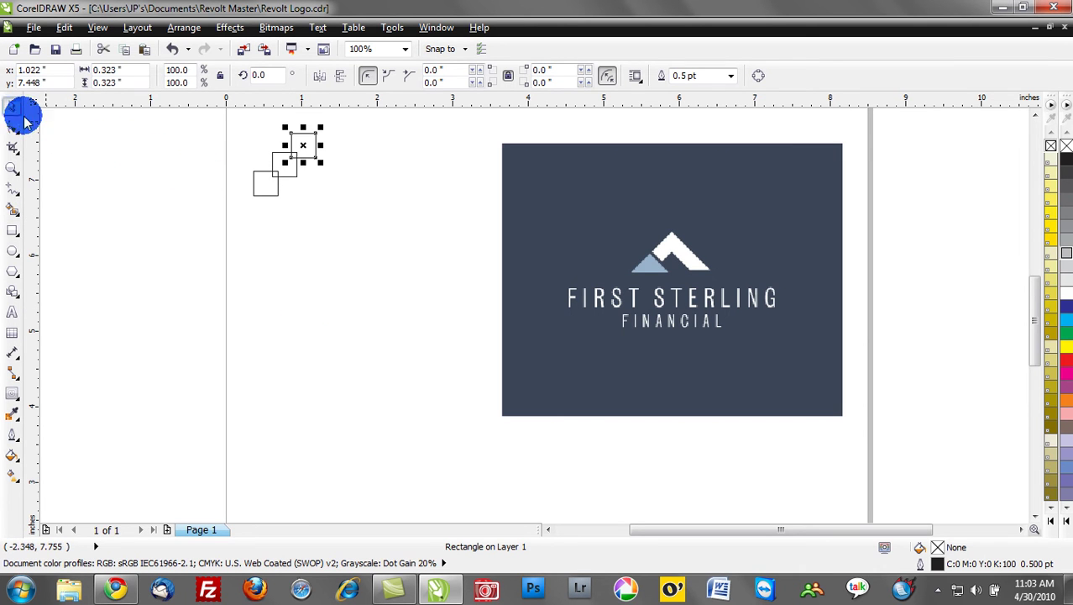
left_click(148, 172)
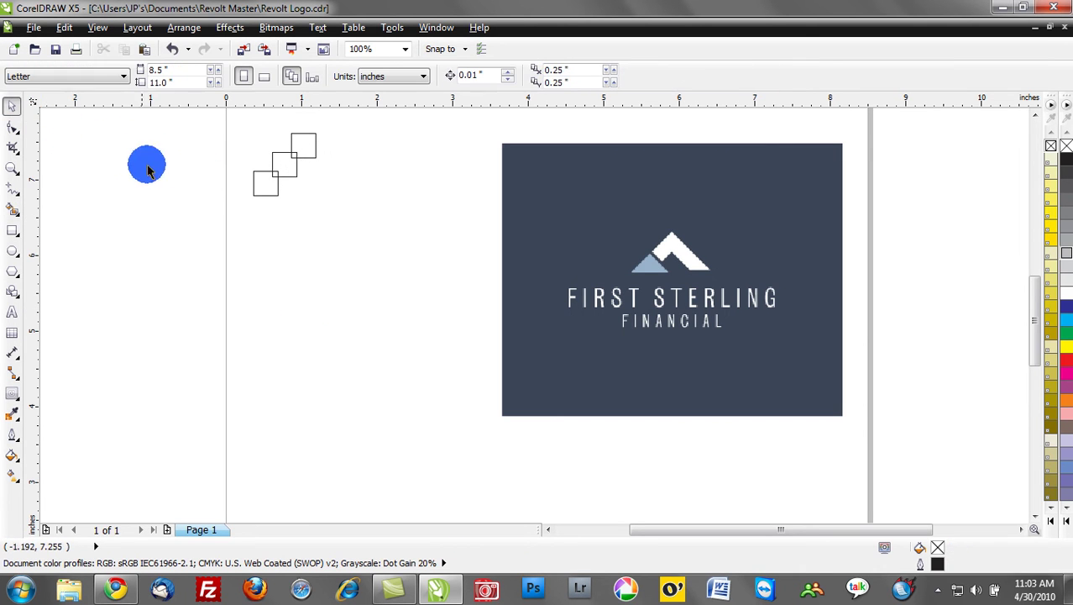
Step: Fill the lower-left square with the logo's sampled light blue and add it to the Document Palette
left_click(13, 414)
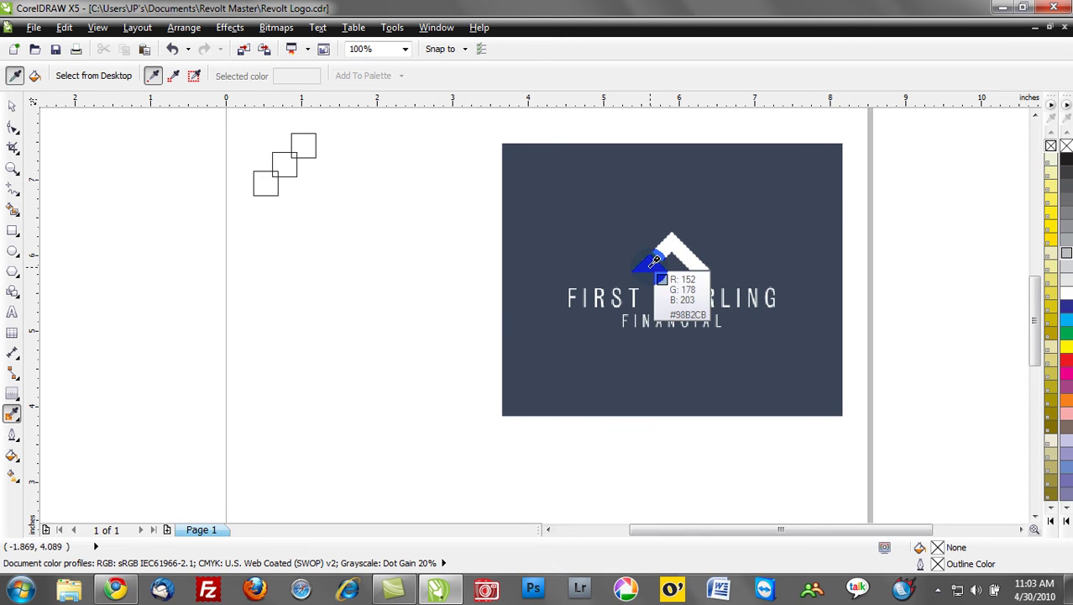
left_click(653, 262)
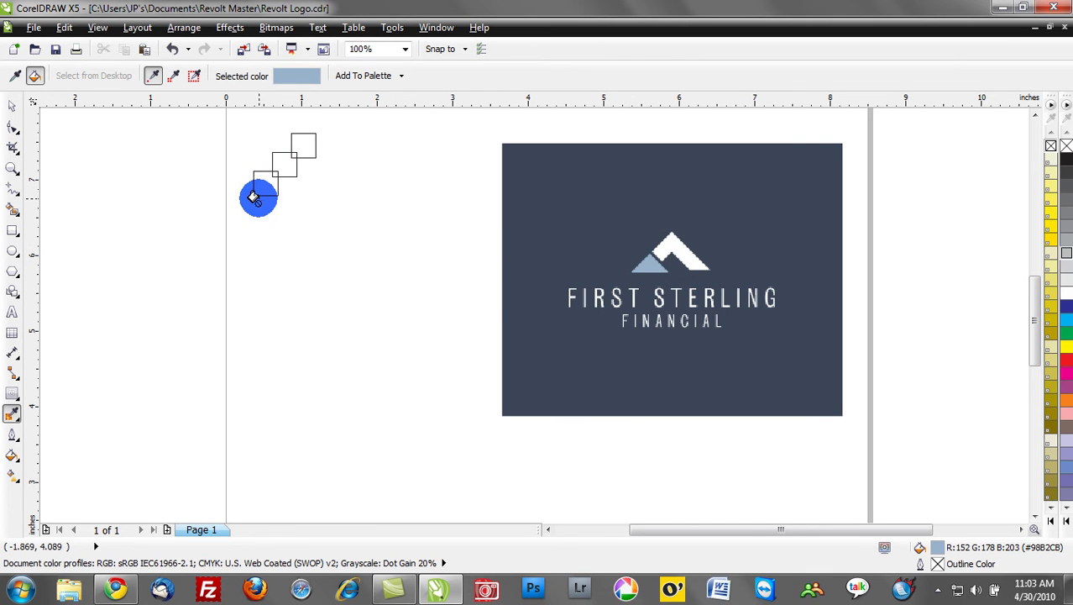
left_click(261, 183)
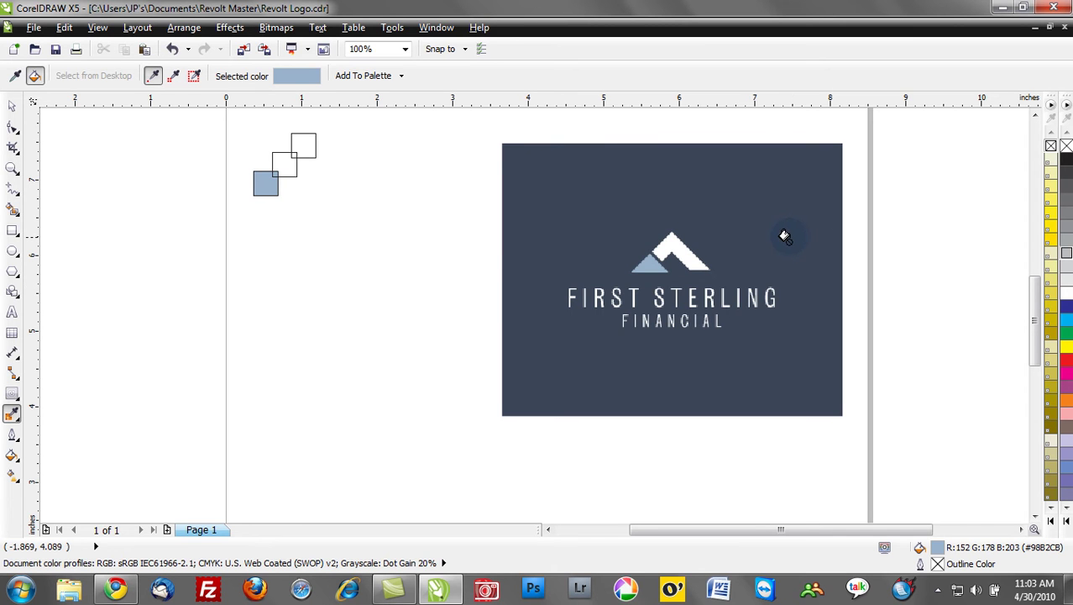
mouse_move(126, 159)
left_mouse_down()
mouse_move(292, 168)
mouse_move(282, 265)
mouse_move(266, 220)
mouse_move(182, 168)
mouse_move(392, 91)
left_mouse_up()
left_click(401, 77)
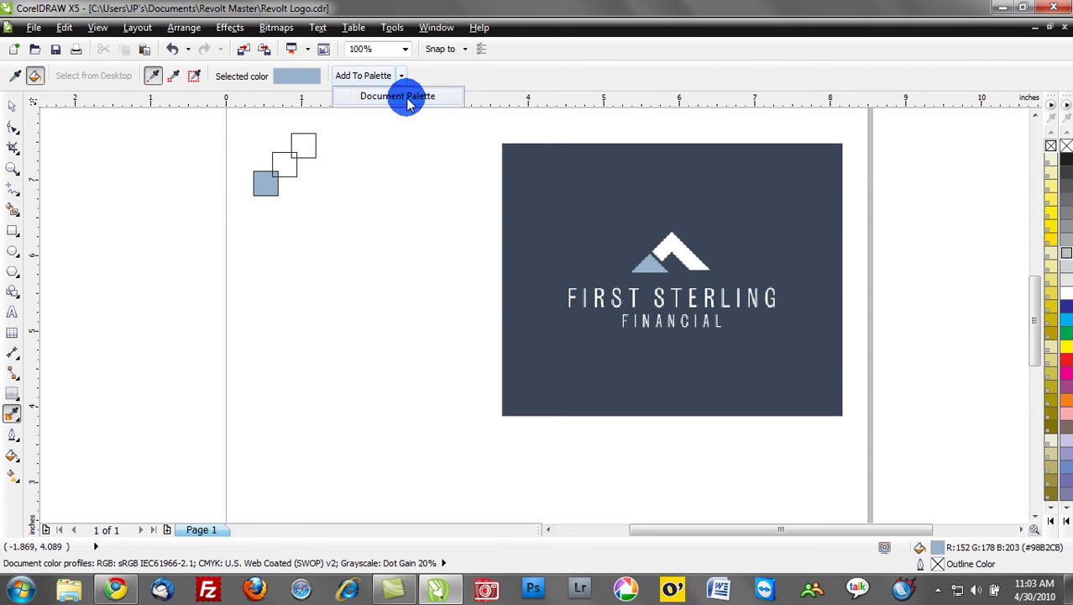
left_click(410, 96)
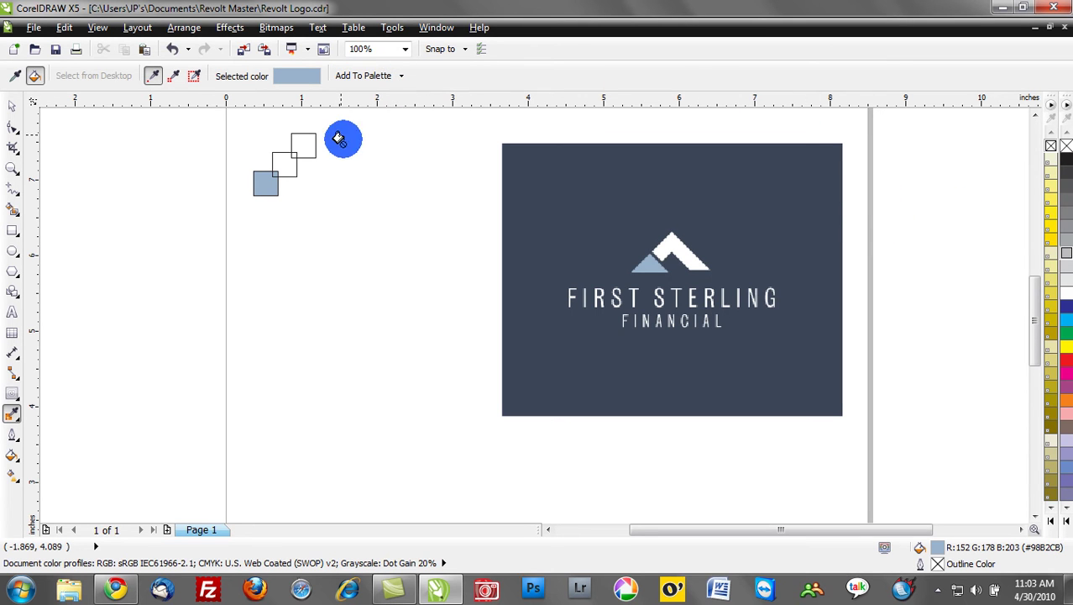
Step: Fill the middle square with the sampled dark slate and the top square with white
left_click(15, 77)
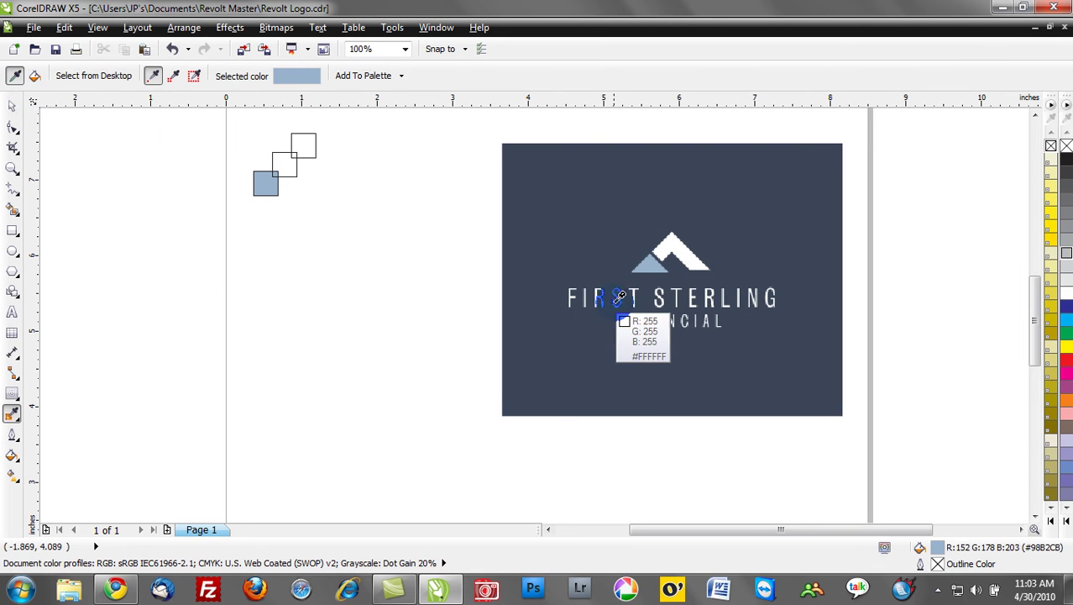
left_click(606, 246)
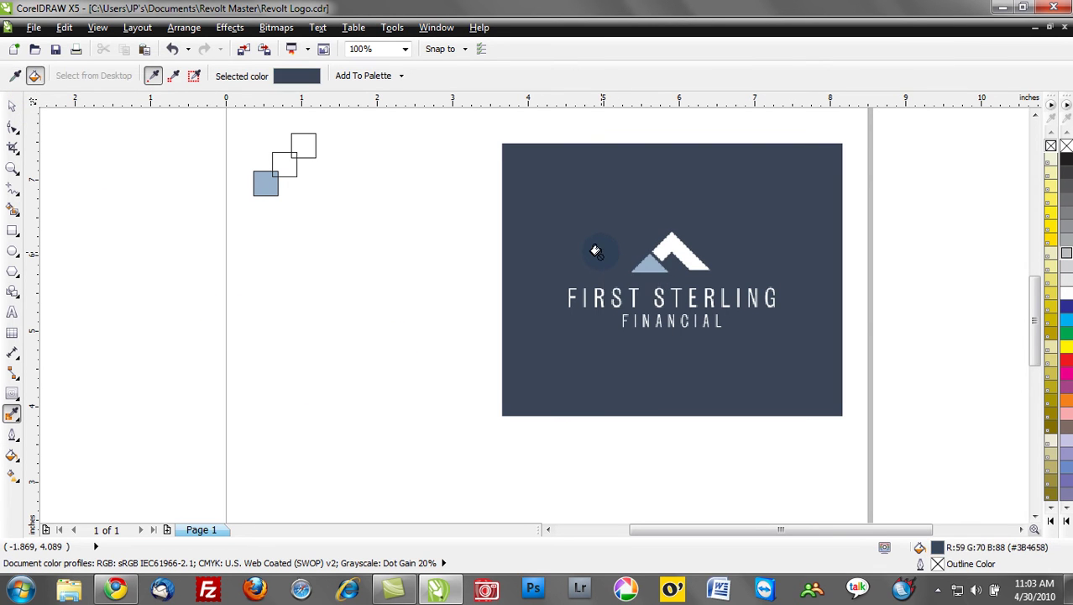
left_click(286, 169)
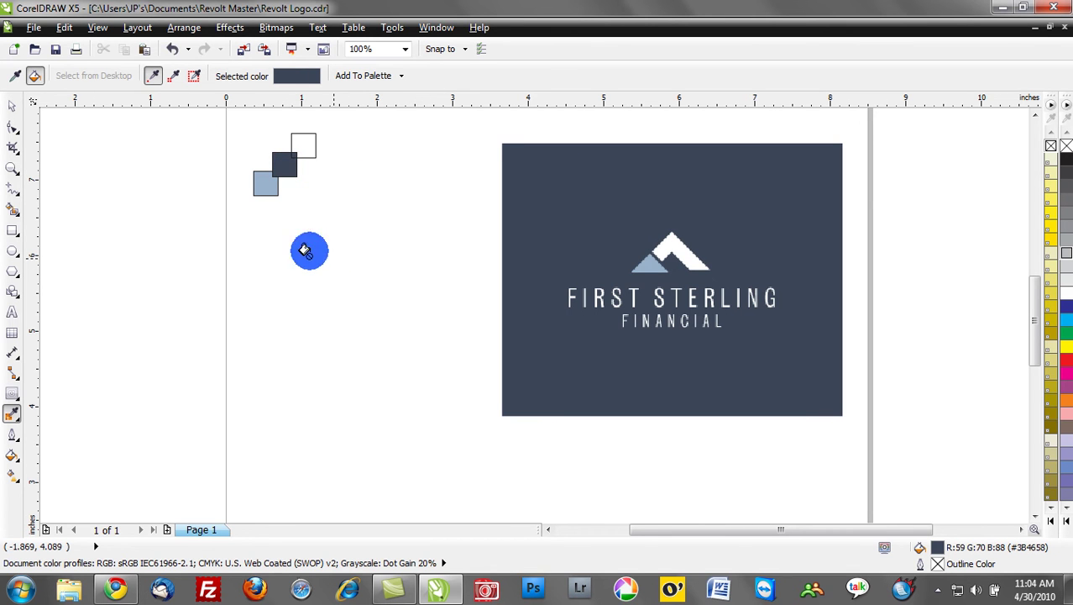
left_click(15, 75)
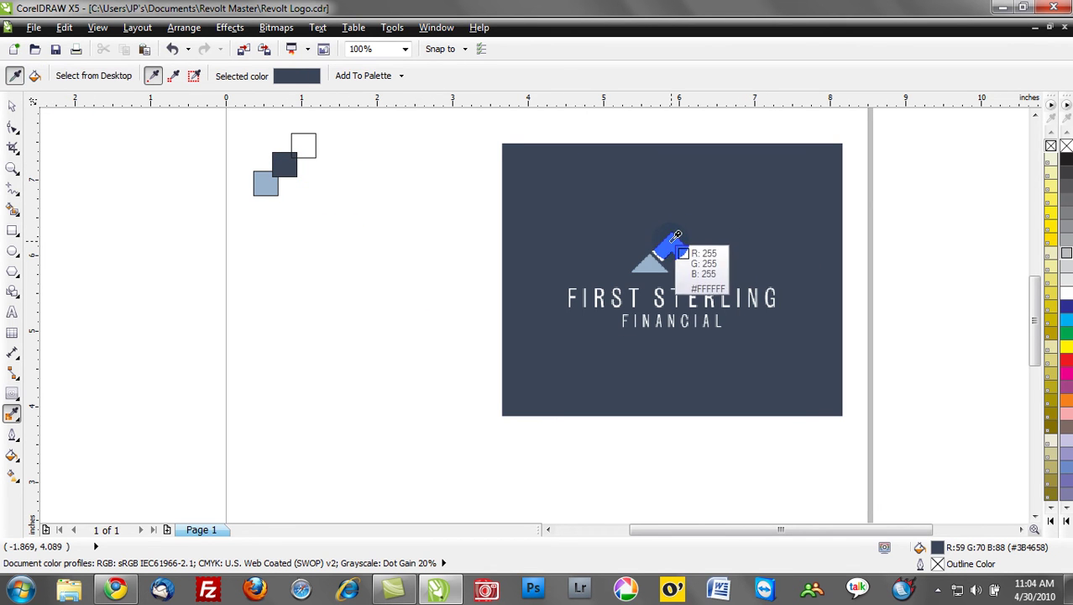
left_click(665, 241)
left_click(308, 146)
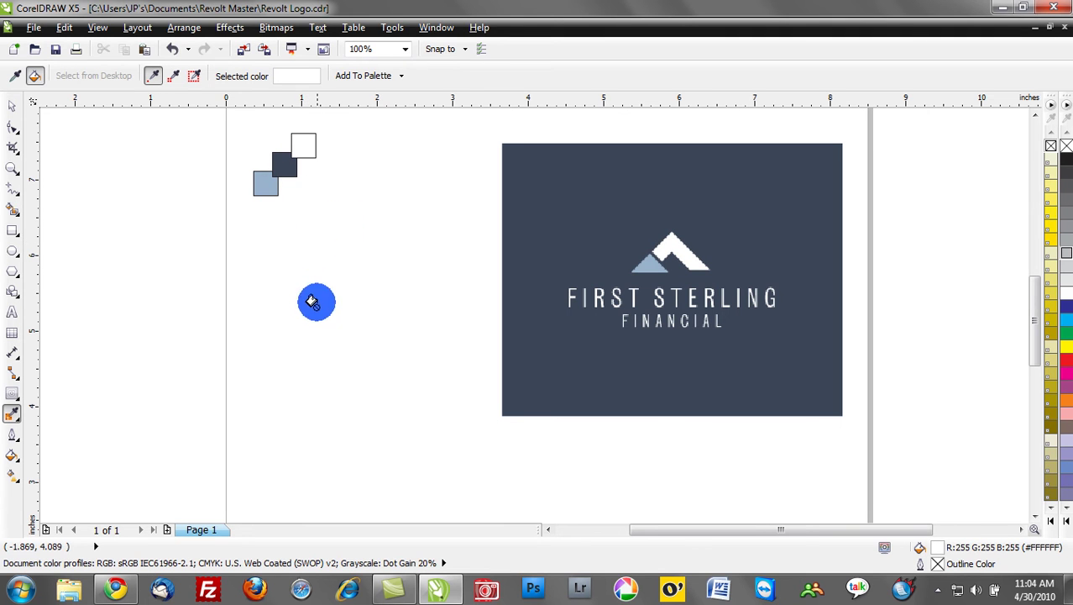
left_click(12, 105)
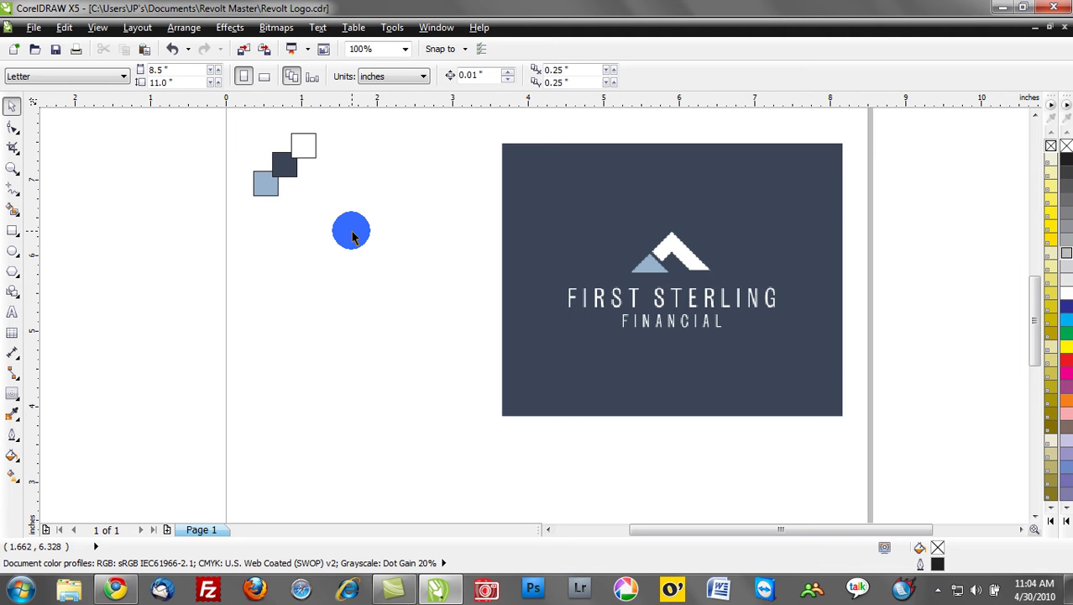
Step: Back in the browser, rerun the LogoPond 'ink' search and scroll to Argyle Technologies
left_click(116, 588)
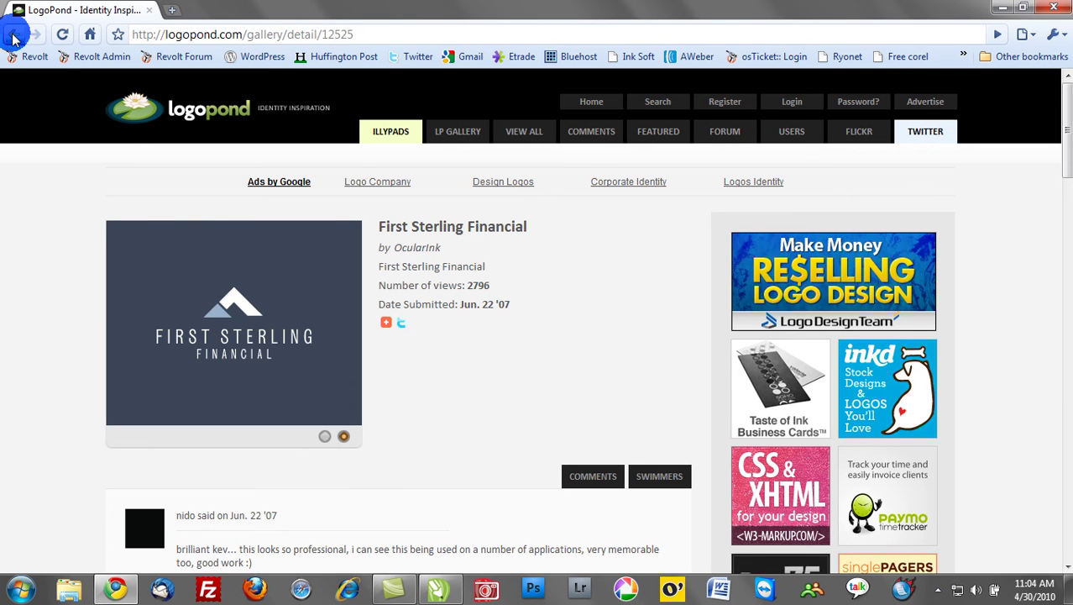
left_click(656, 104)
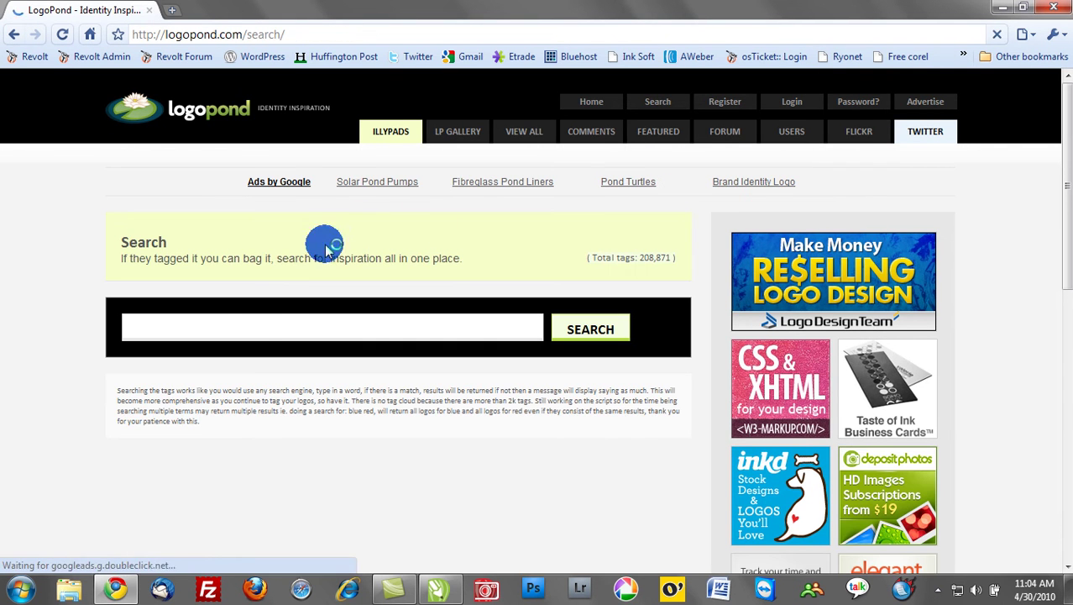
type("ink")
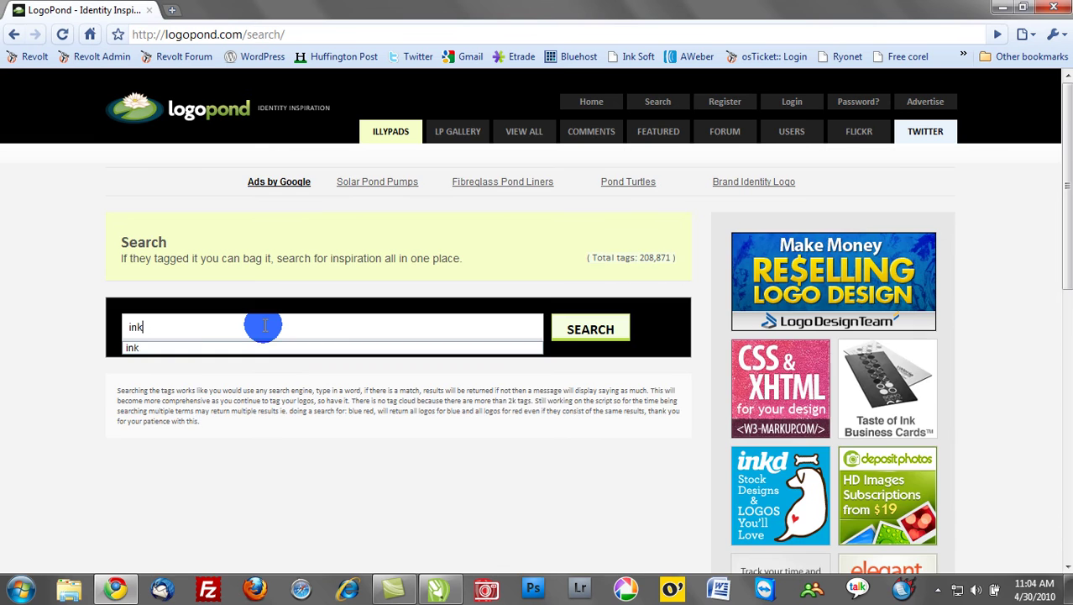
key("Return")
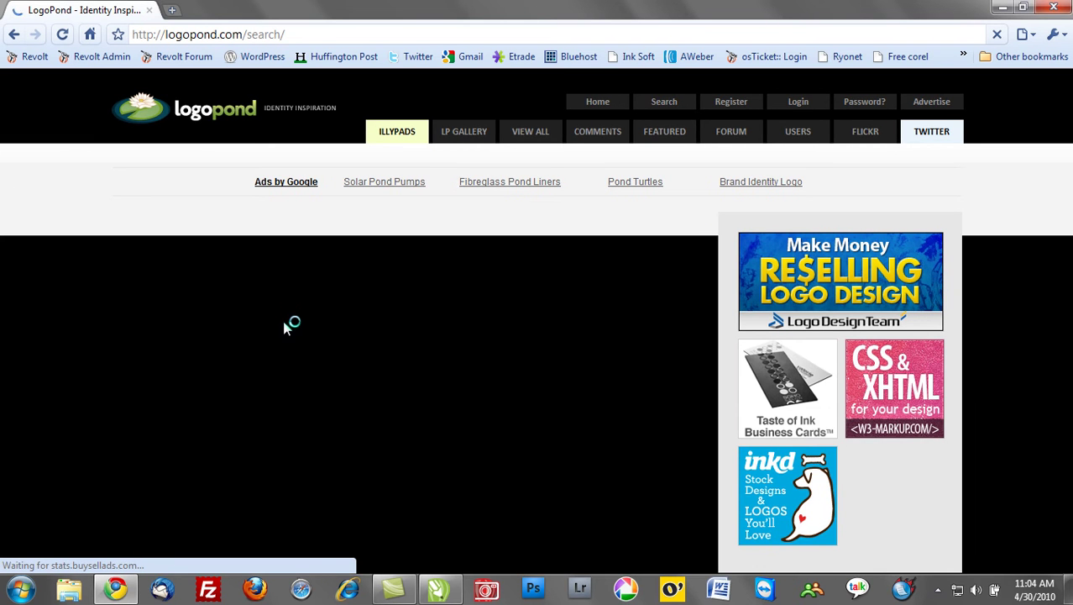
scroll(302, 336, "down", 5)
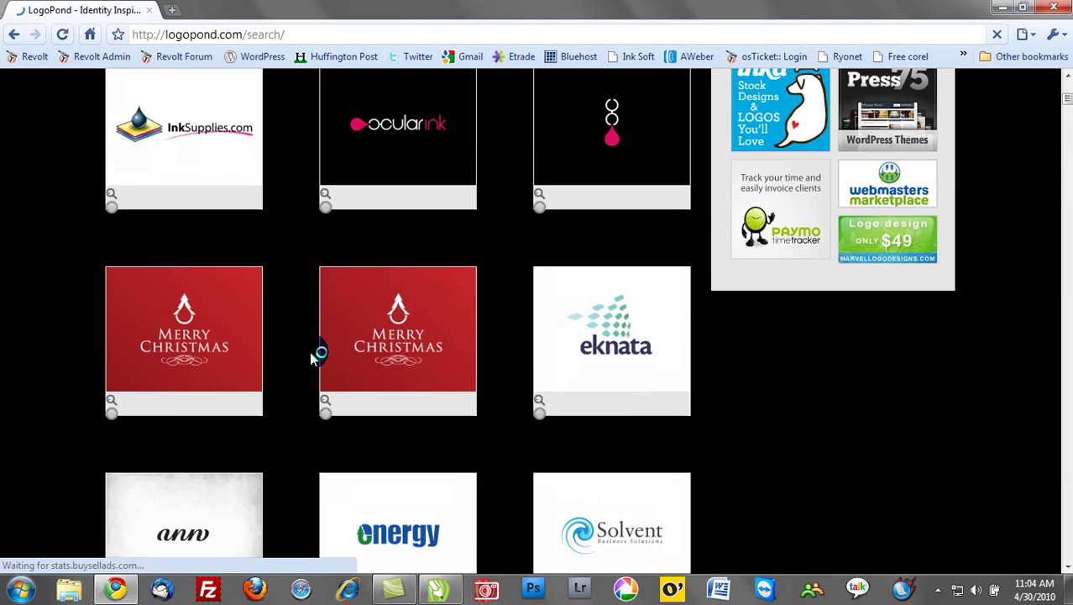
scroll(313, 355, "down", 3)
scroll(336, 351, "down", 1)
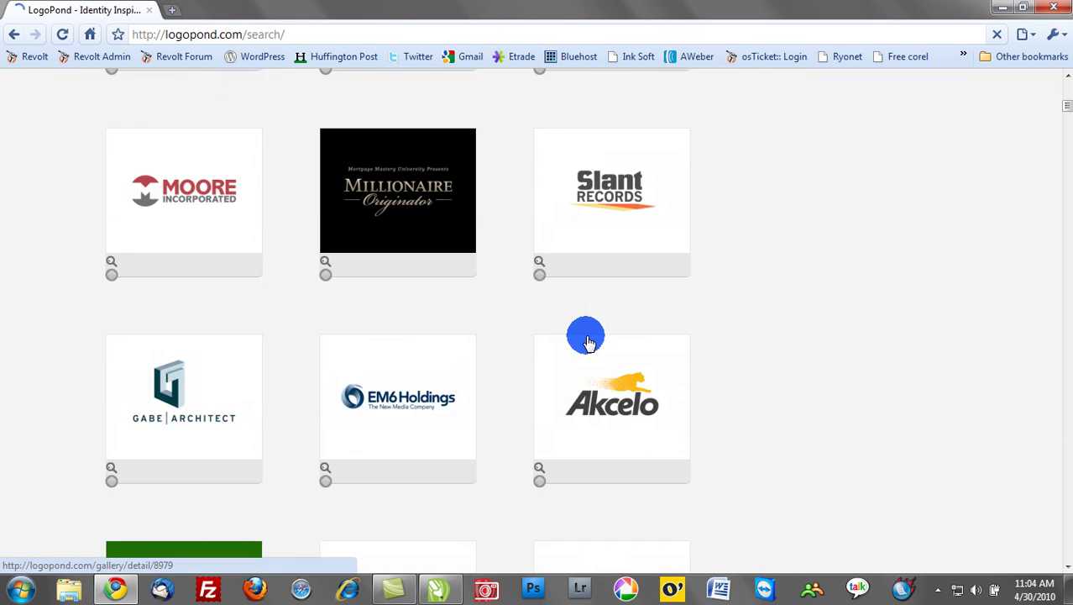
scroll(589, 342, "down", 10)
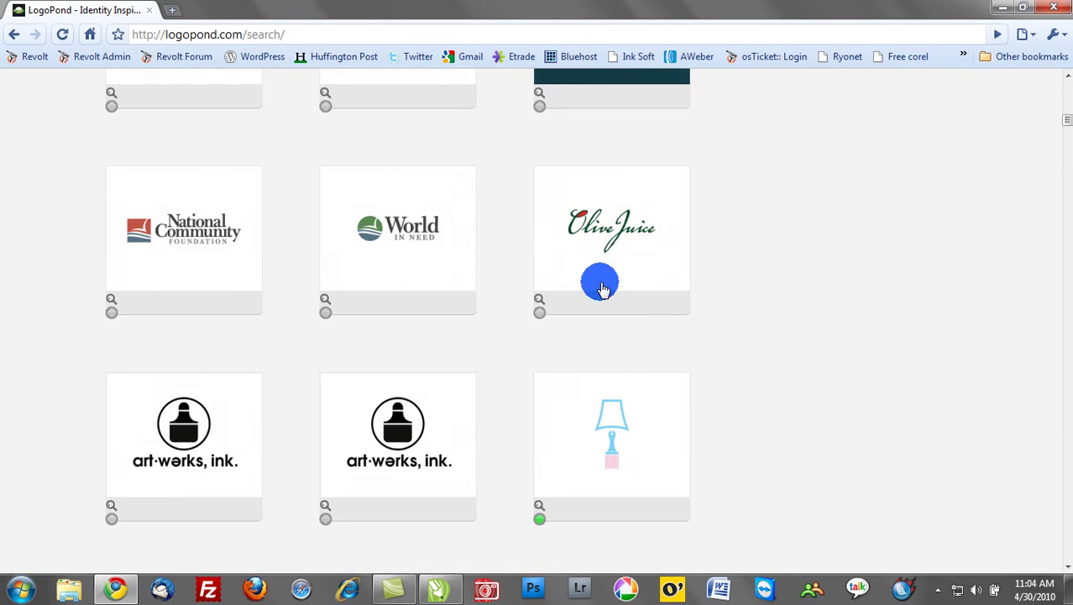
scroll(592, 287, "down", 8)
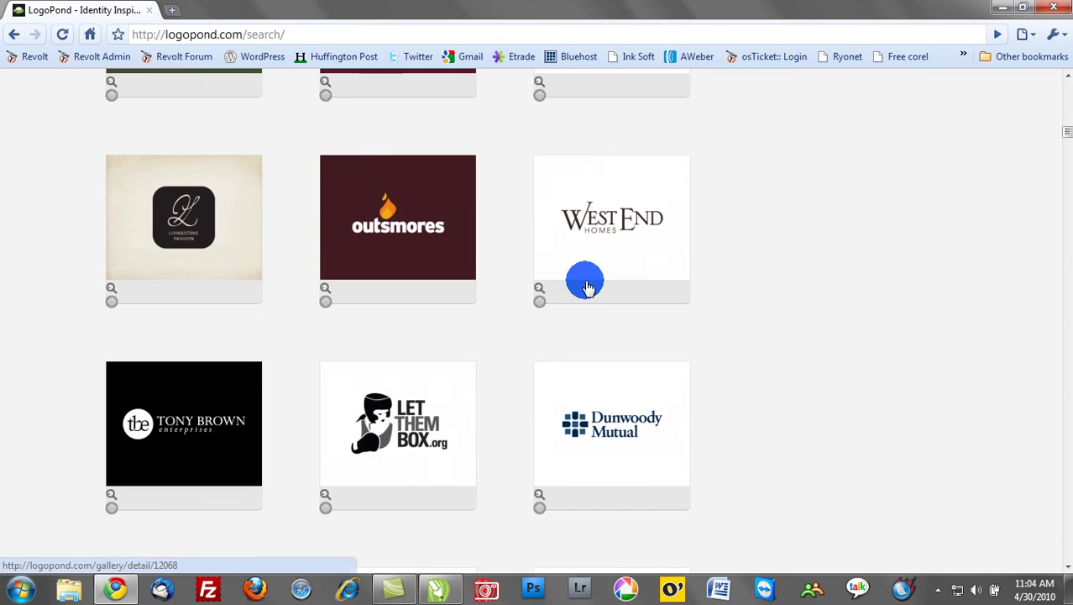
scroll(584, 281, "down", 5)
scroll(546, 260, "up", 2)
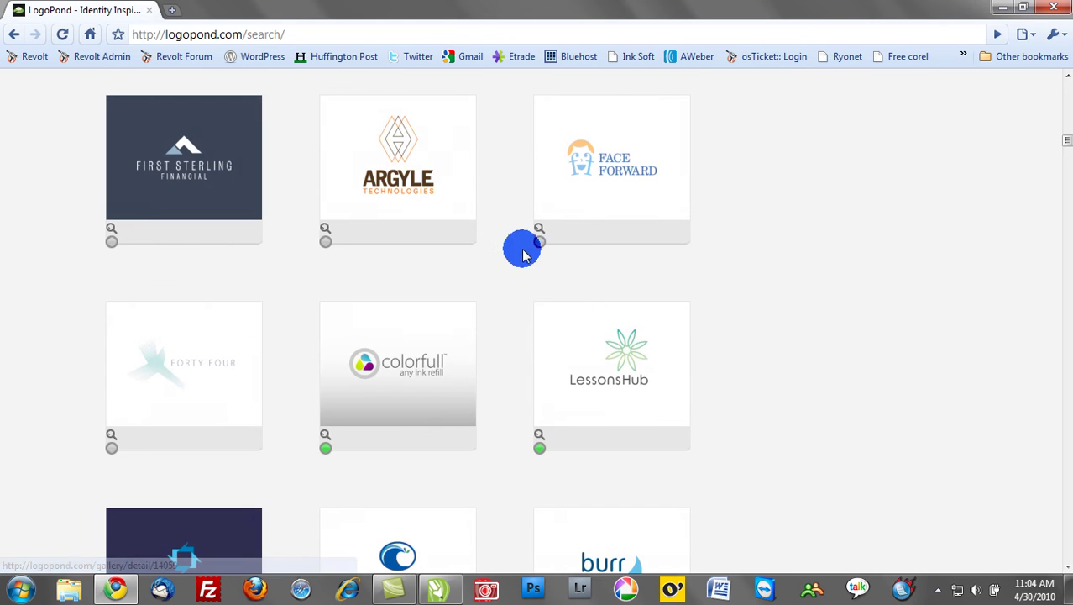
Step: Copy the Argyle Technologies logo image from its detail page and return to CorelDRAW
left_click(394, 147)
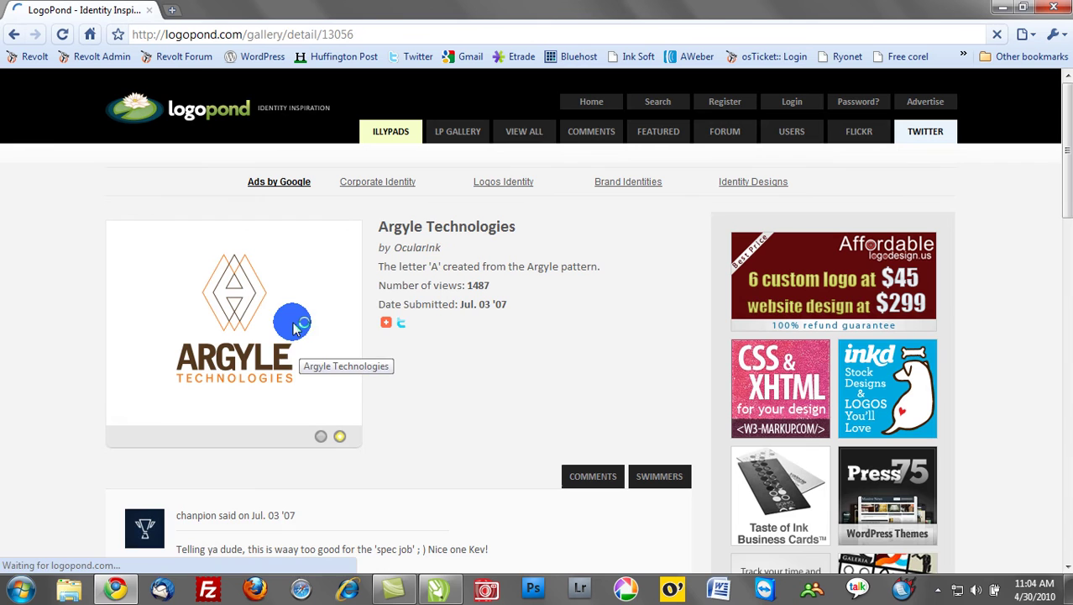
right_click(260, 310)
left_click(287, 350)
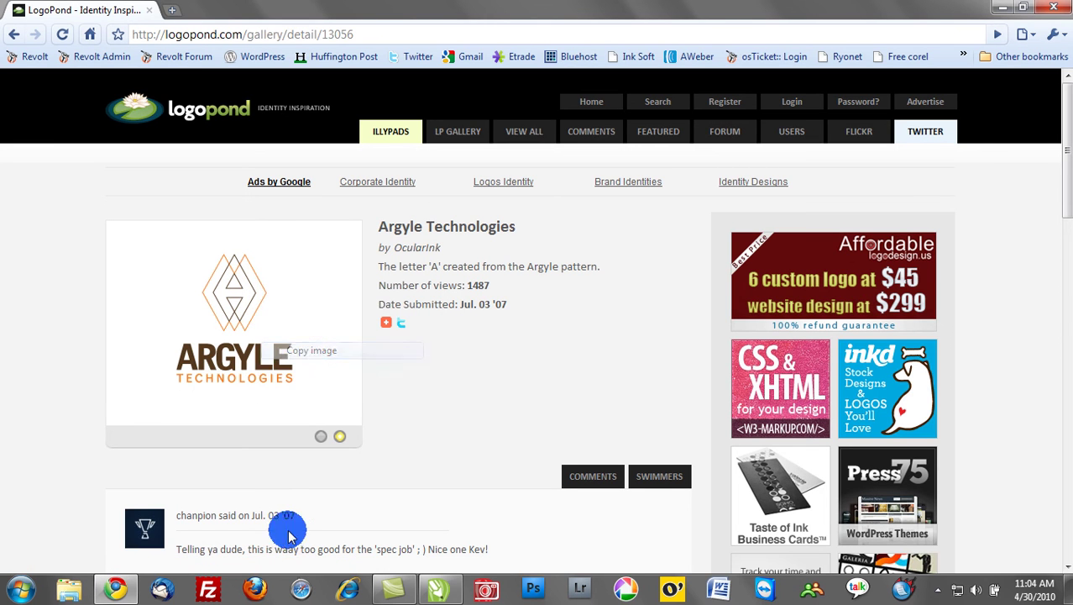
left_click(413, 588)
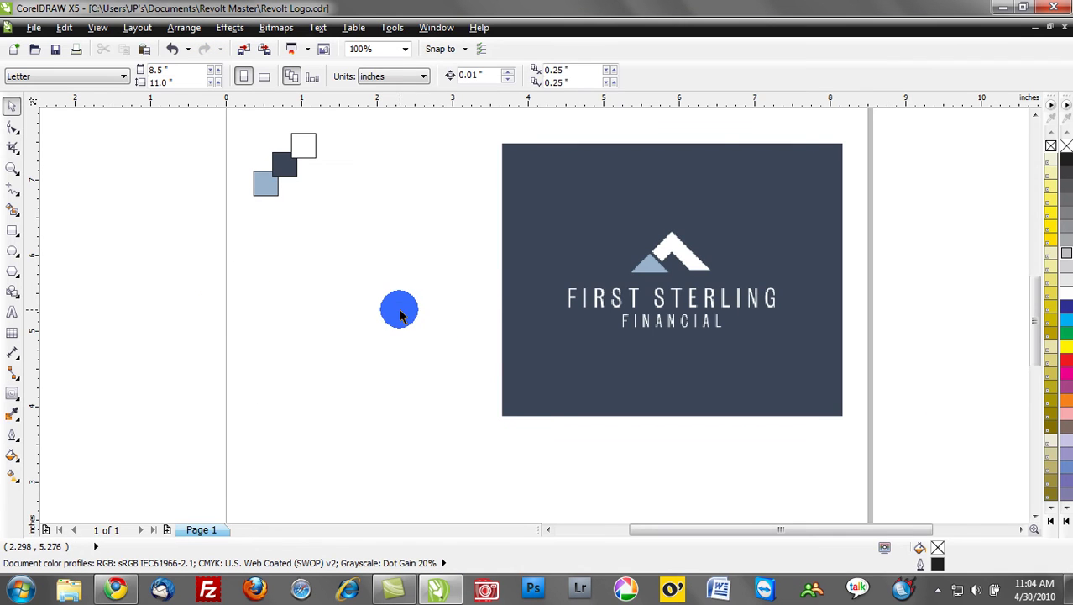
Step: Paste the Argyle Technologies logo image and nudge it right and down over the First Sterling logo
key("ctrl+v")
left_click_drag(547, 291, 602, 304)
left_click(376, 316)
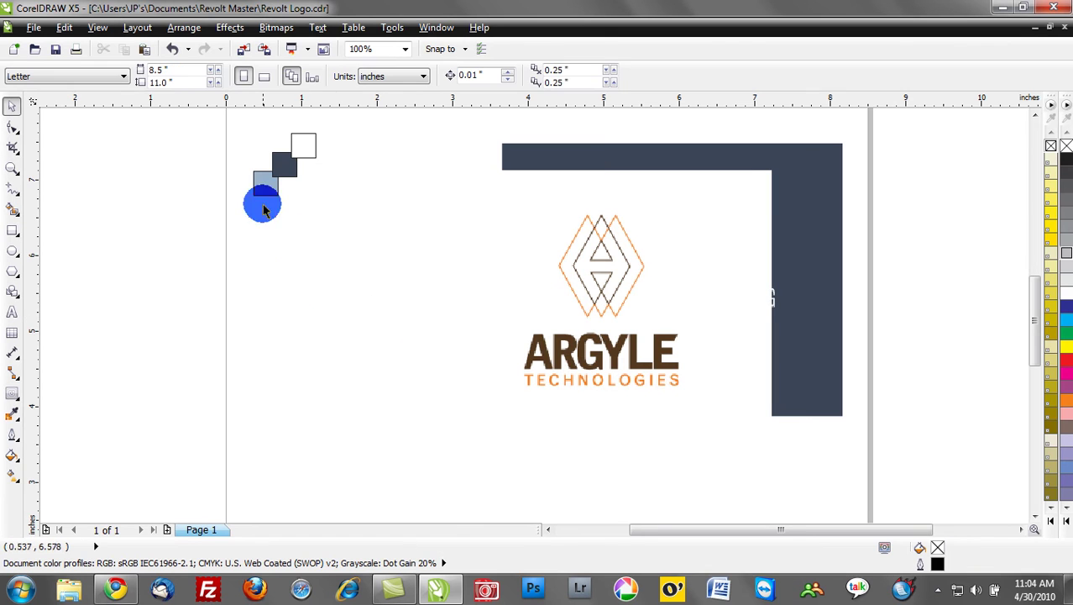
Step: Drag-copy the three colored squares down and to the right as a second set
left_click_drag(368, 211, 212, 107)
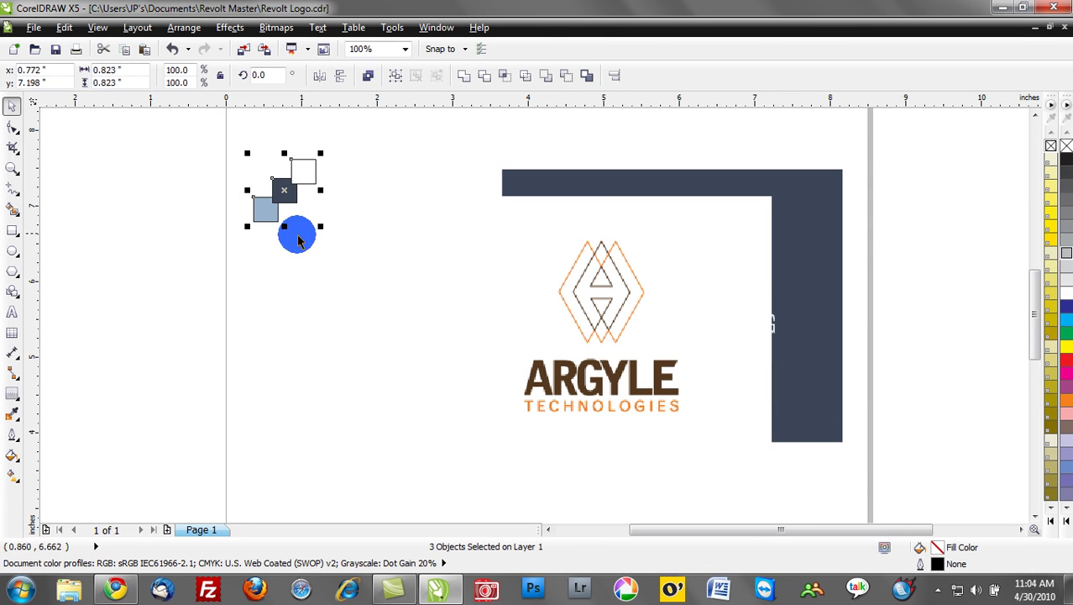
left_click_drag(286, 176, 322, 225)
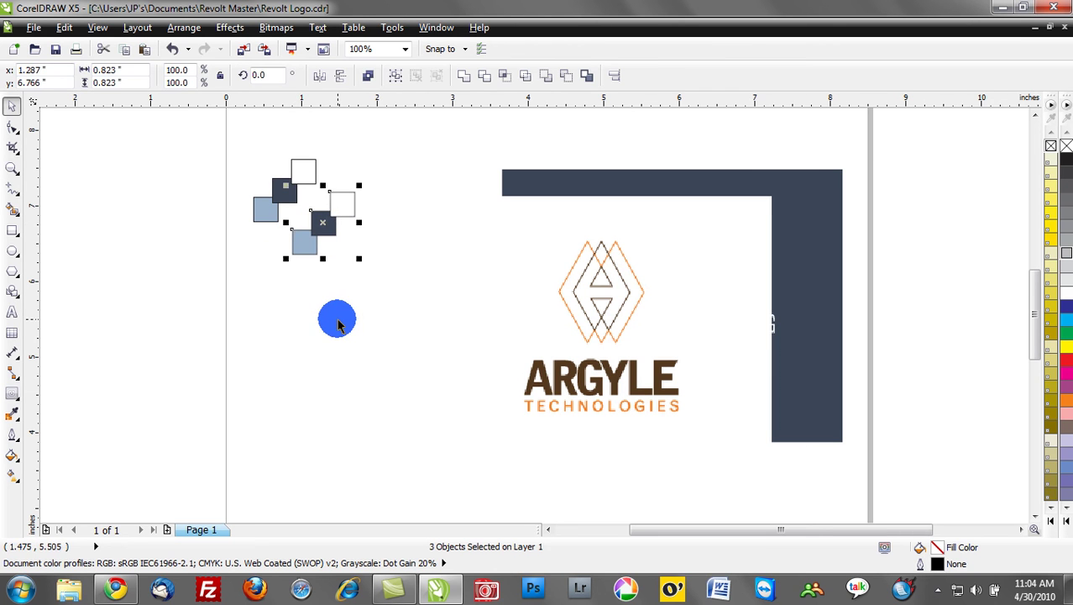
left_click(338, 324)
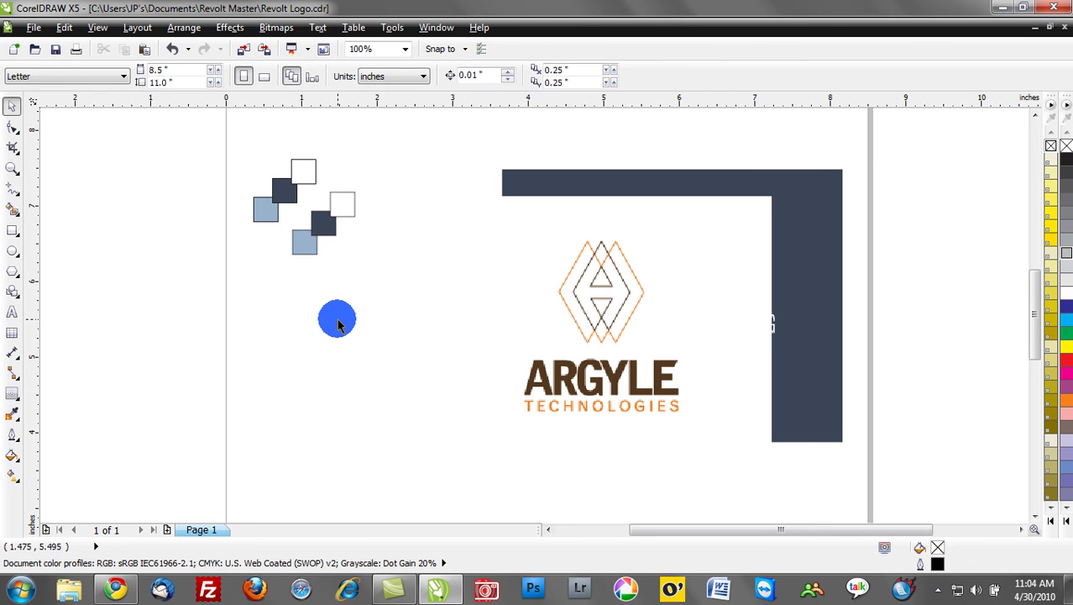
Step: Give two squares of the second set the Argyle orange and lighter orange, then sample the ARGYLE brown
left_click(15, 420)
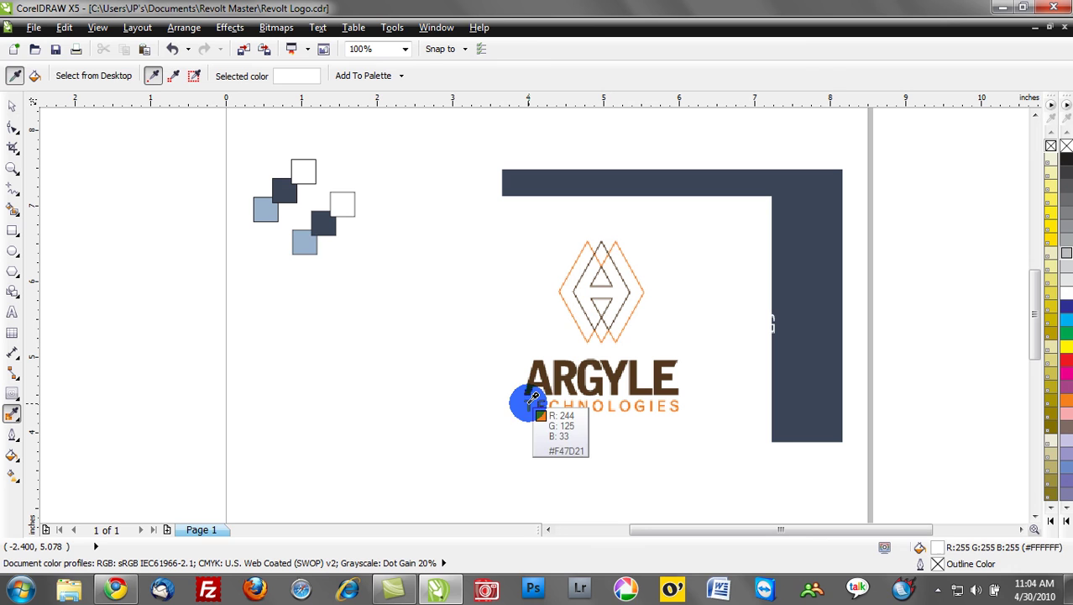
left_click(529, 402)
left_click(308, 243)
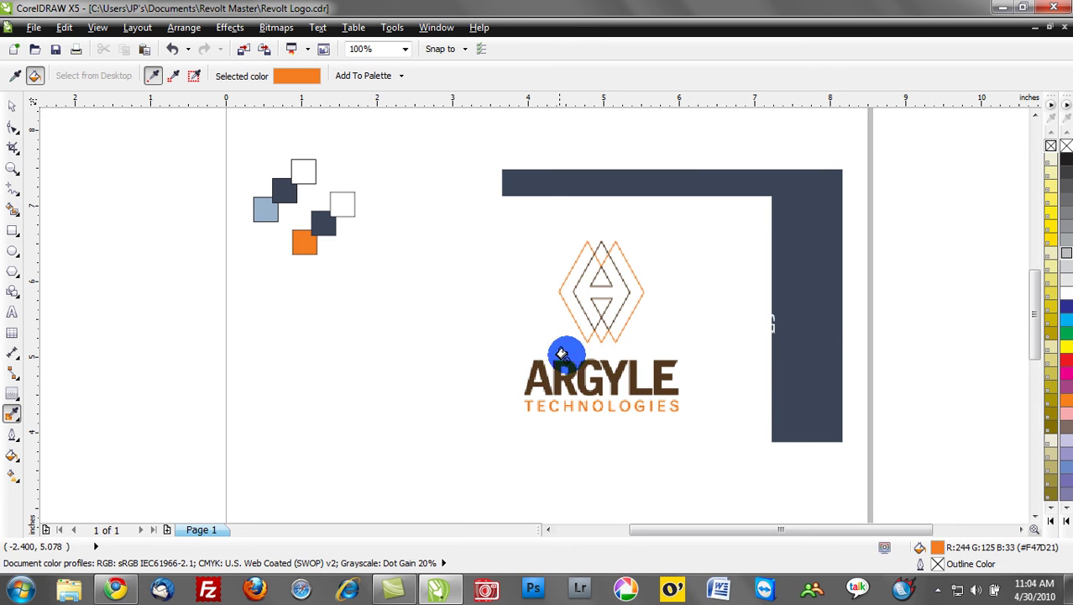
left_click(15, 75)
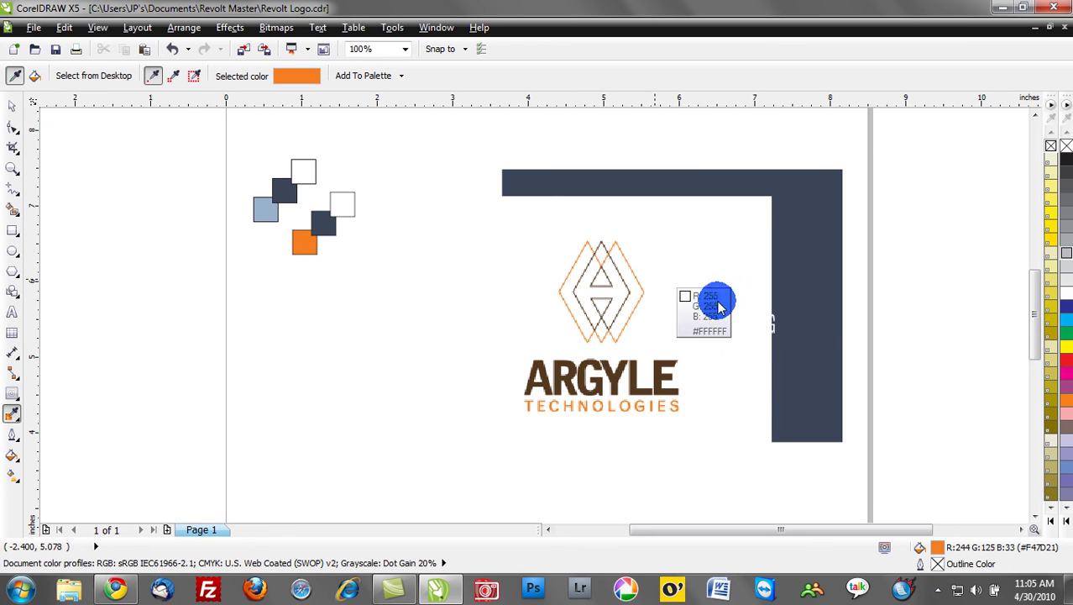
left_click(643, 273)
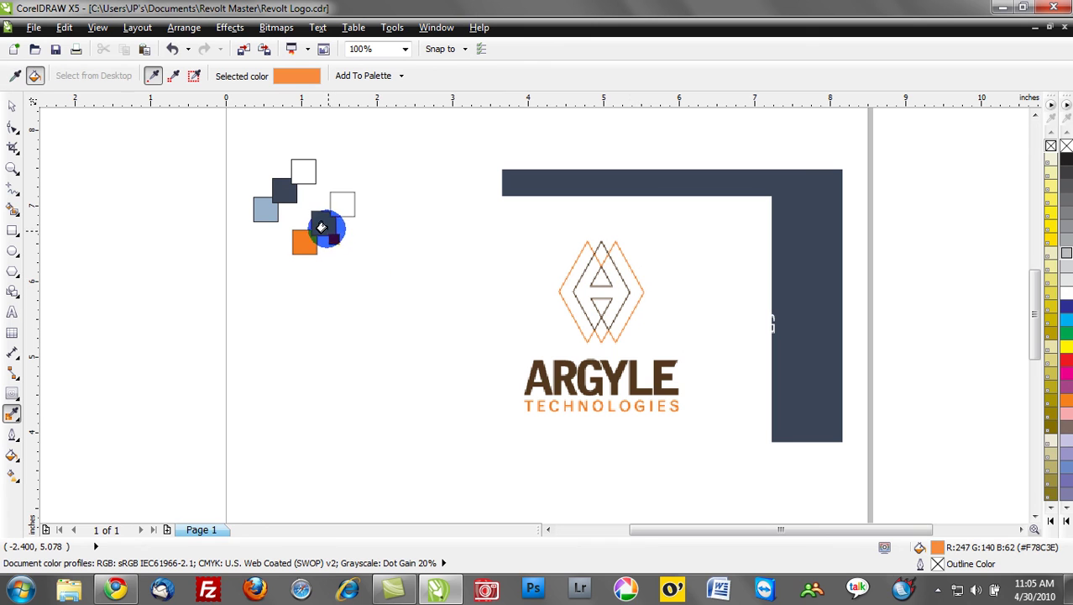
left_click(326, 226)
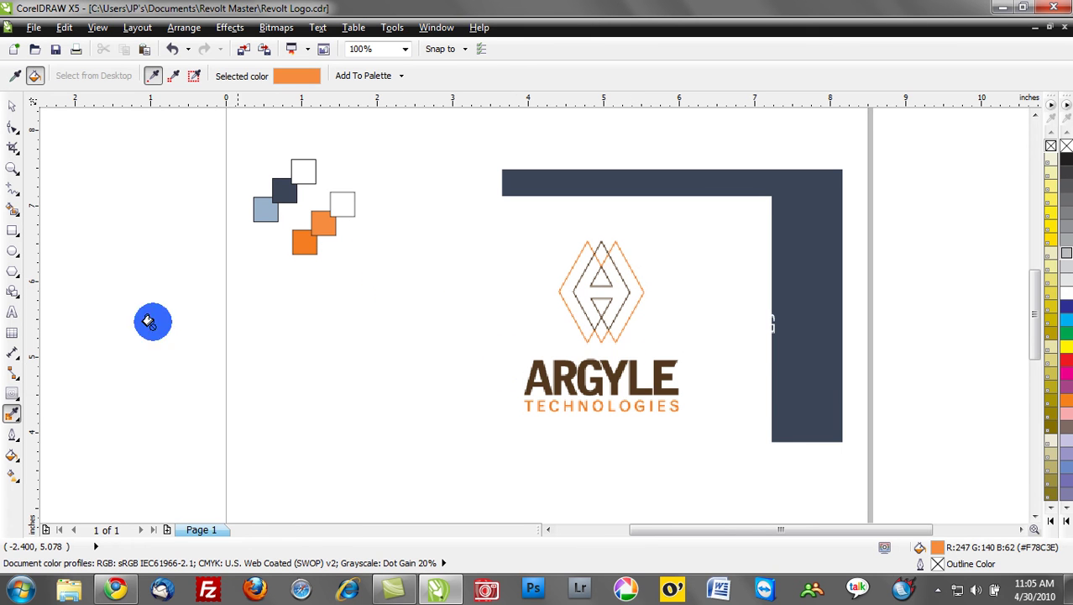
left_click(14, 76)
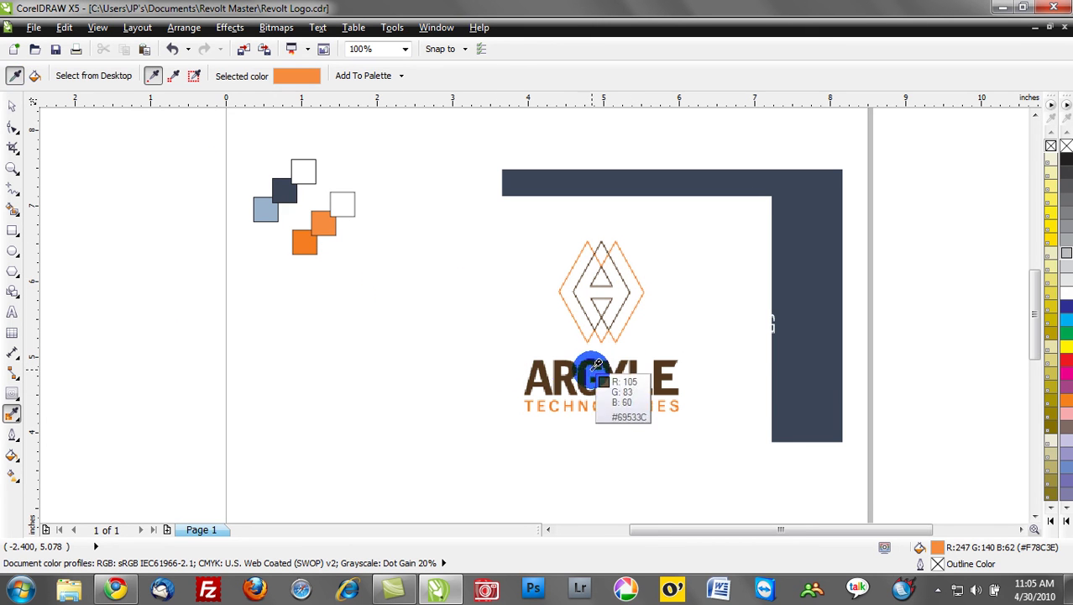
left_click(571, 357)
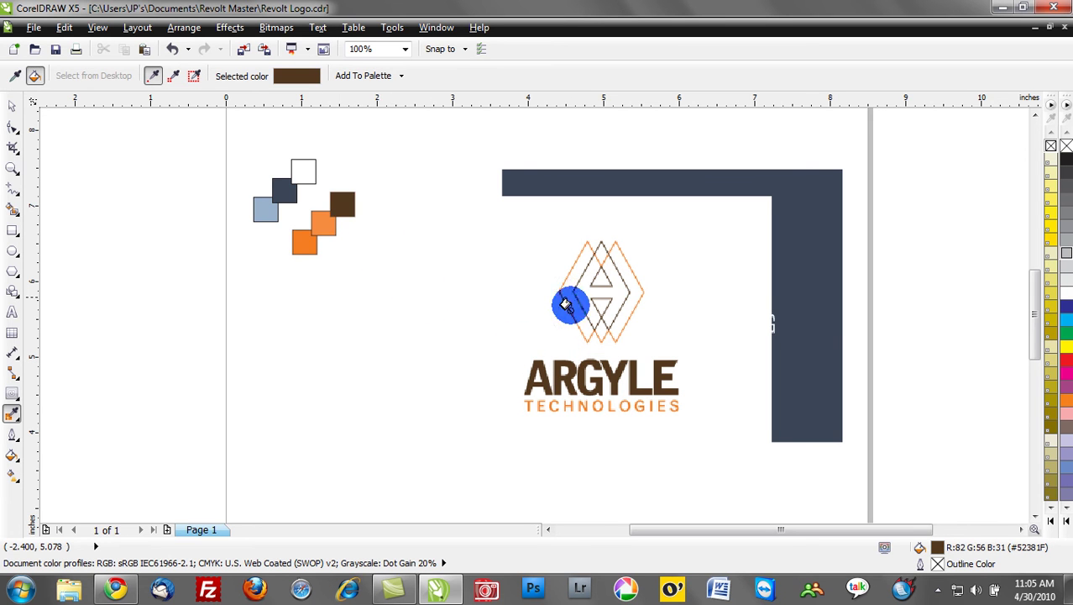
scroll(584, 295, "up", 2)
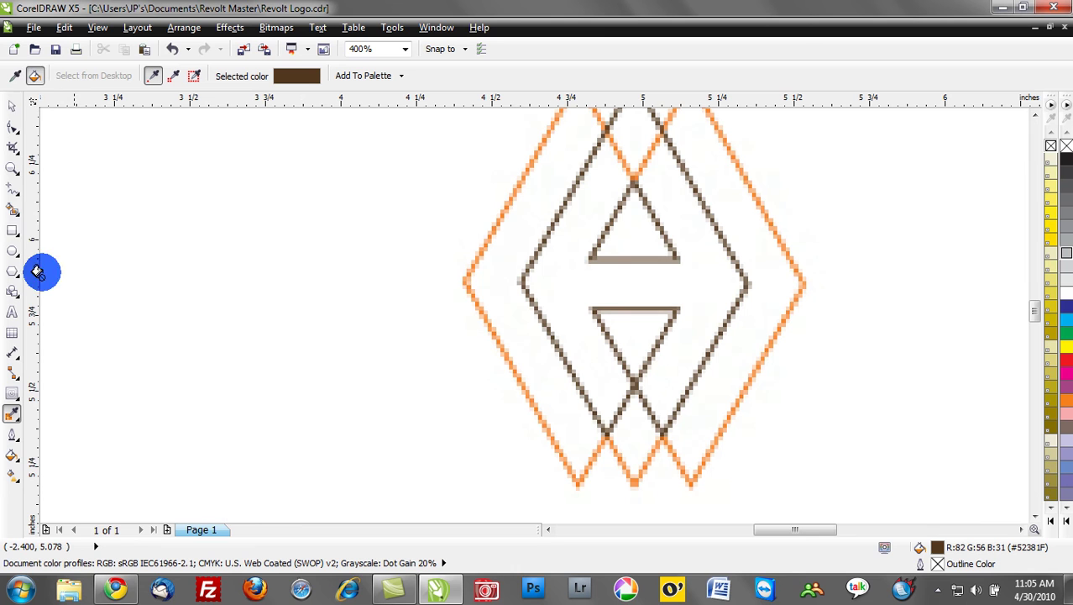
Step: Fill the second set's middle square with the Argyle line work's greyish brown, then fit all objects to the window
left_click(12, 77)
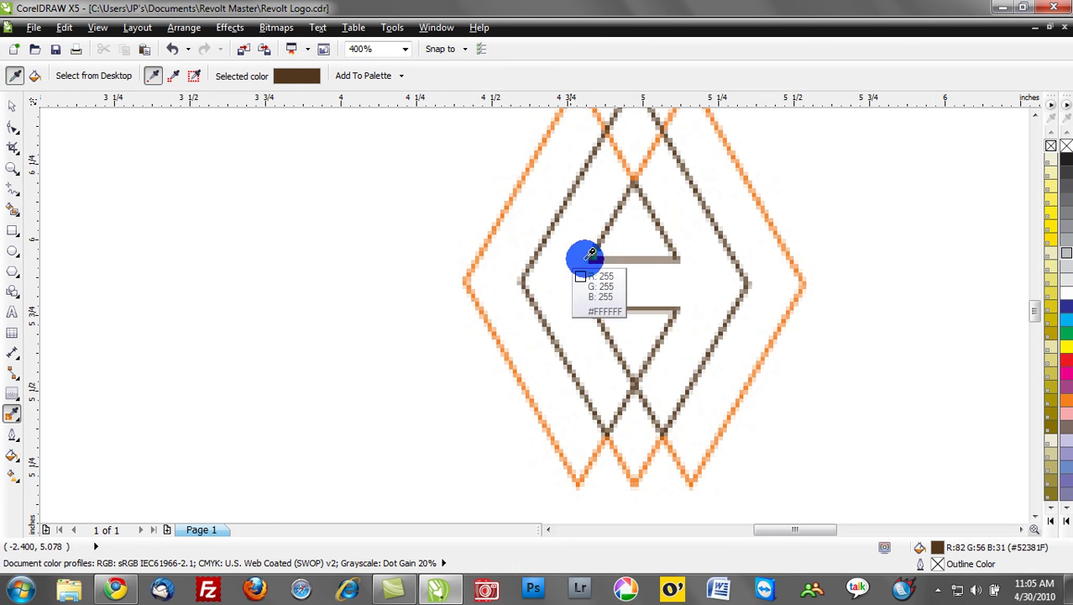
scroll(597, 249, "up", 3)
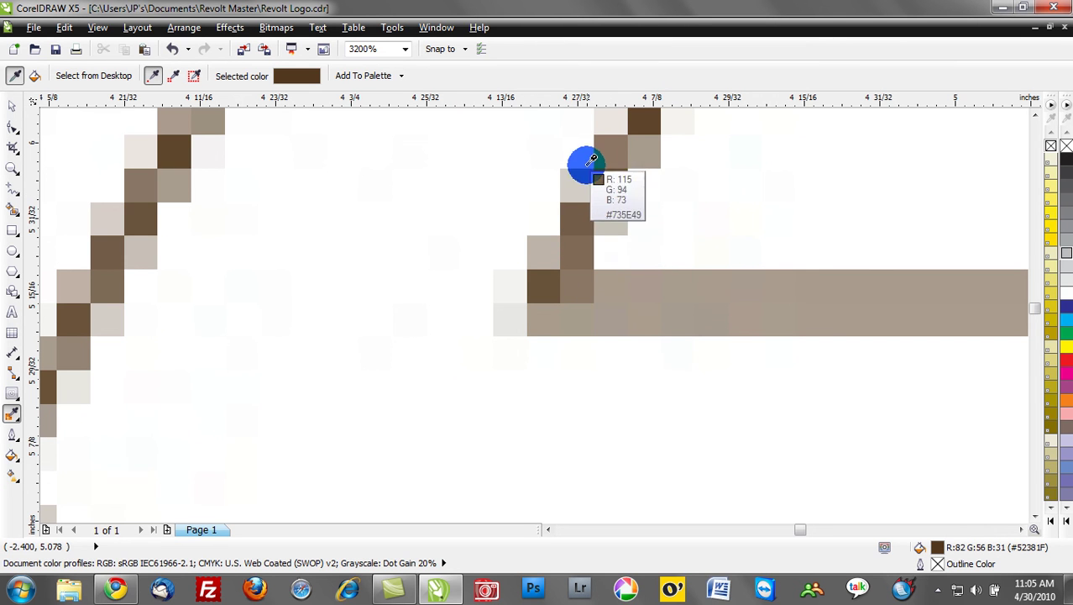
left_click(604, 153)
scroll(319, 360, "down", 5)
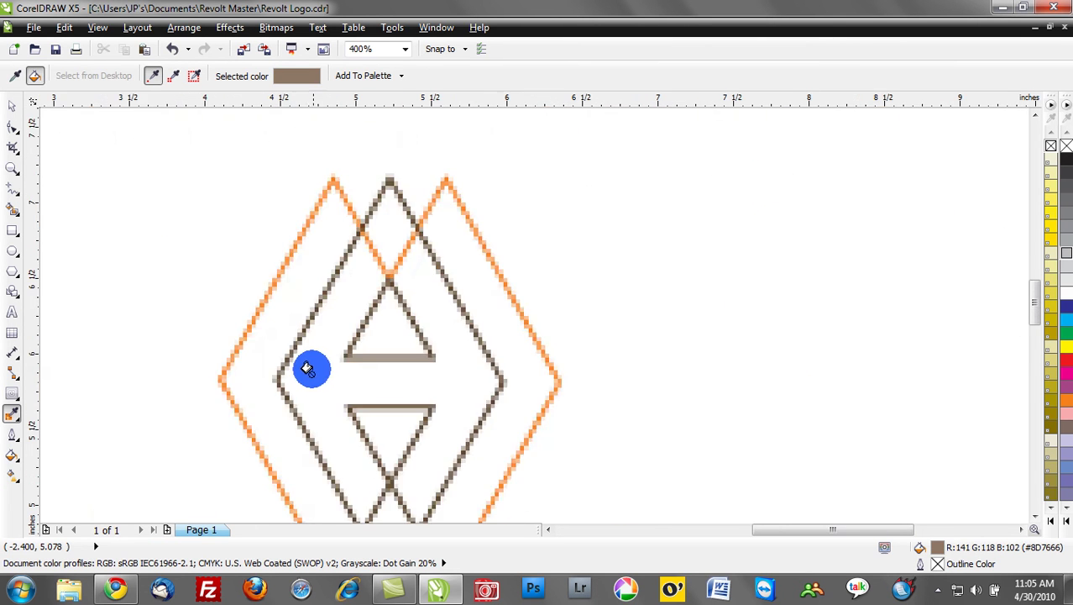
scroll(201, 257, "down", 2)
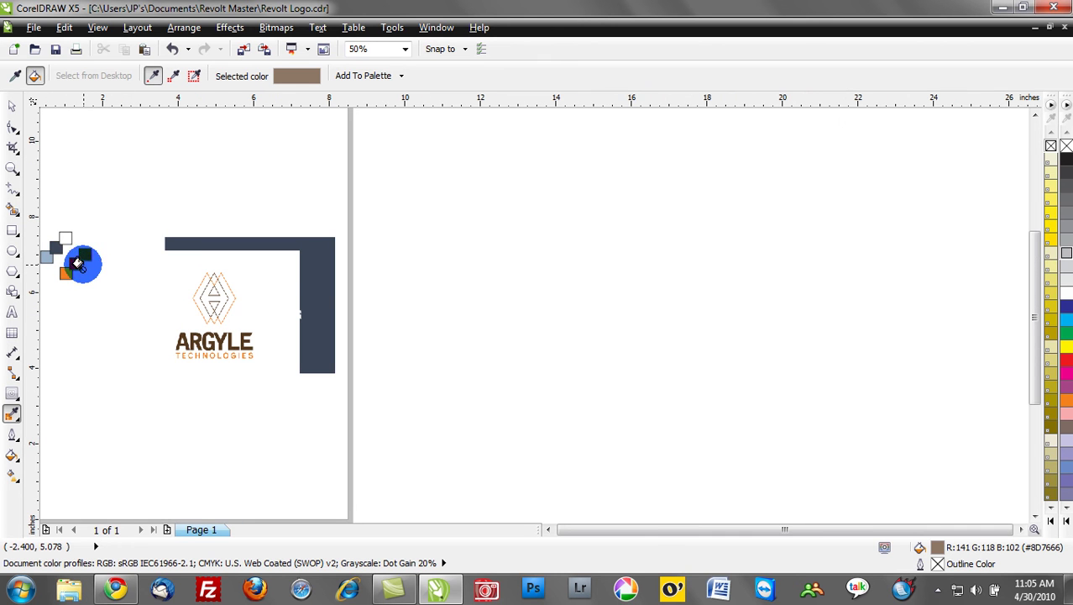
left_click(14, 107)
scroll(62, 264, "up", 2)
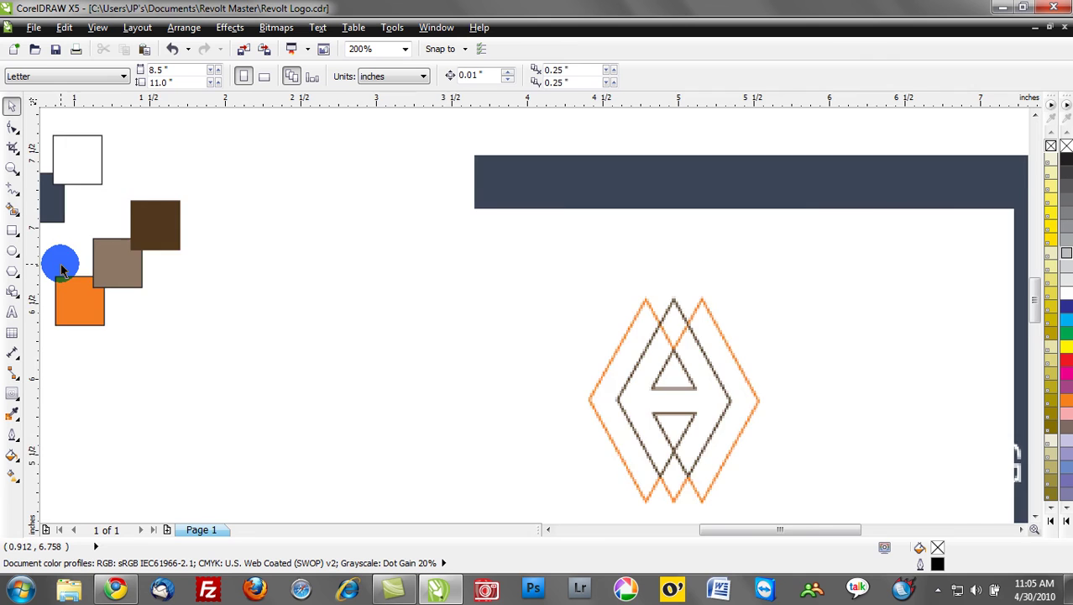
scroll(61, 265, "down", 1)
key("F4")
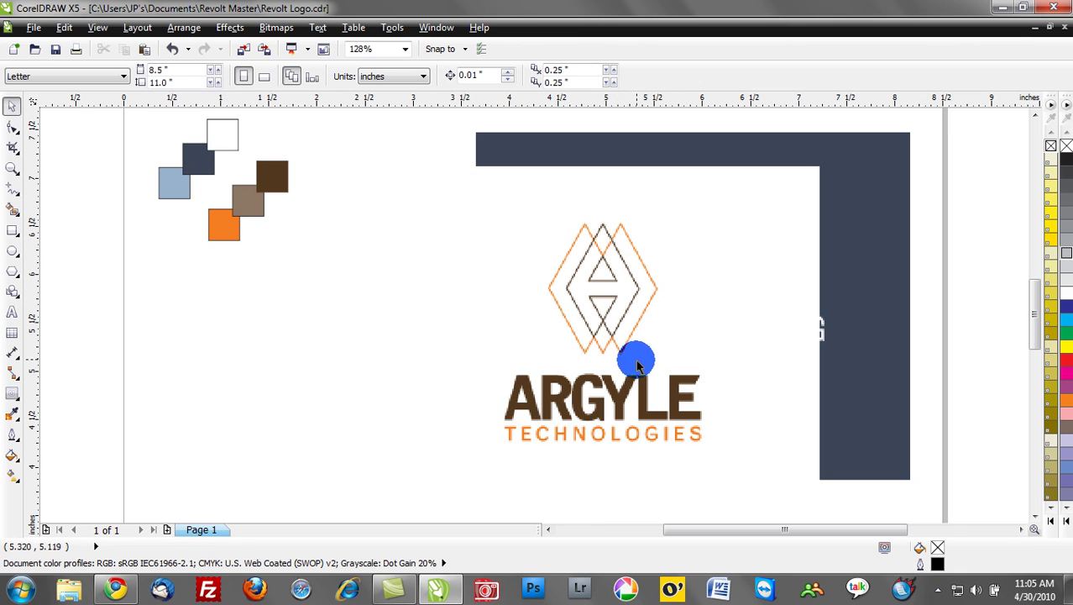
Step: Delete the Argyle image, shift the First Sterling bitmap slightly left, and lock it
left_click_drag(636, 376, 575, 397)
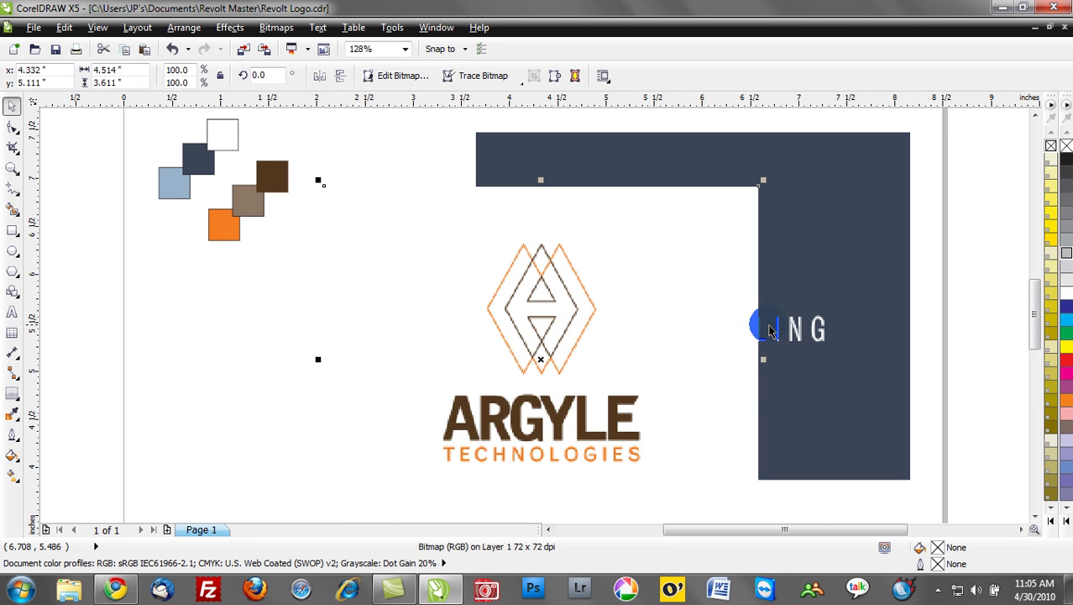
key("Delete")
left_click_drag(762, 334, 690, 350)
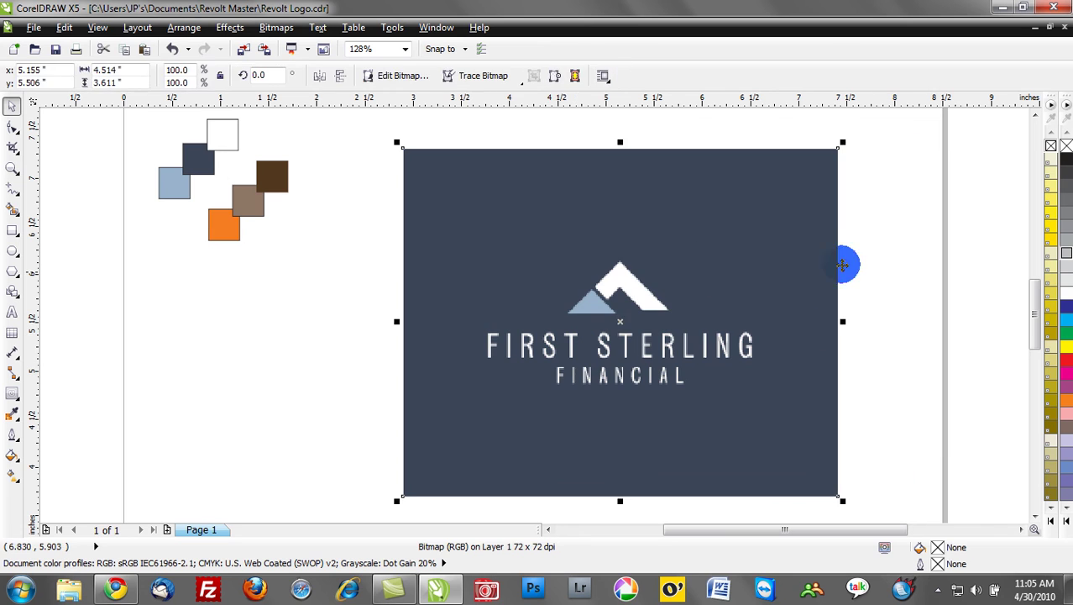
left_click(895, 246)
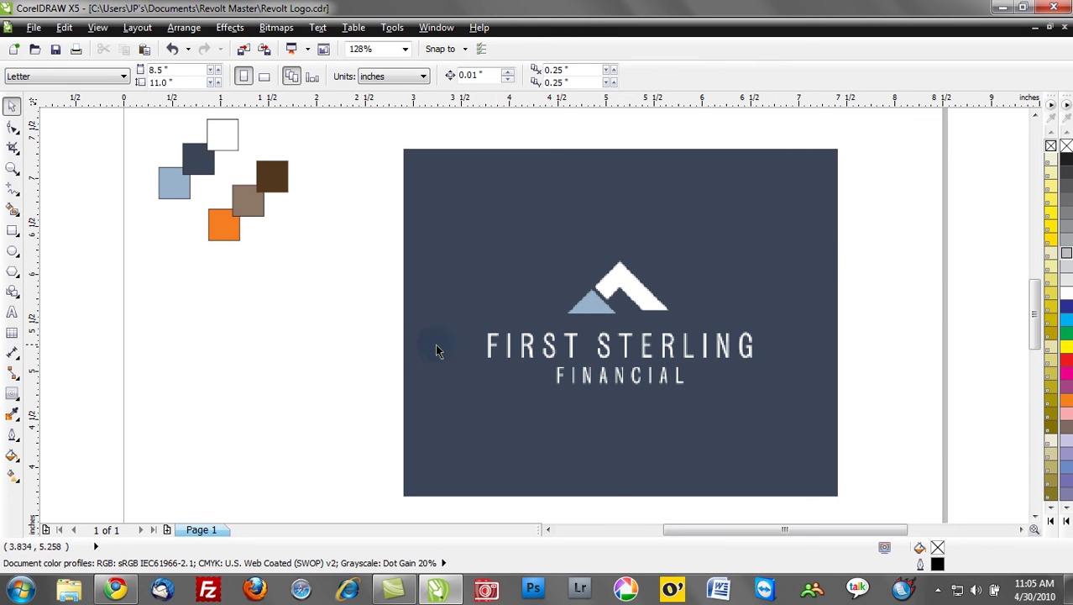
left_click_drag(644, 298, 598, 292)
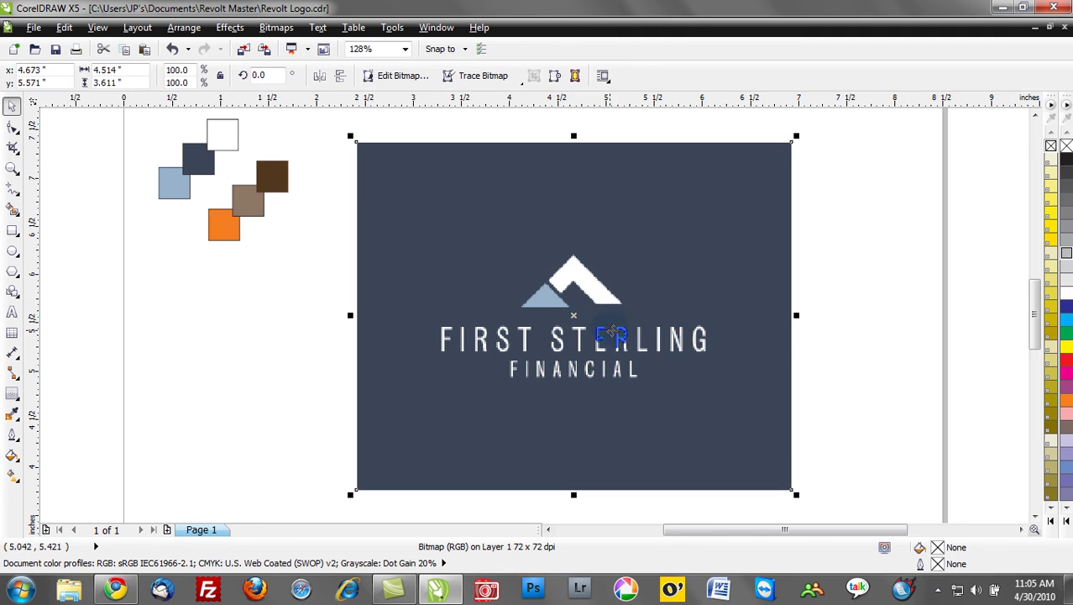
left_click(808, 301)
right_click(571, 309)
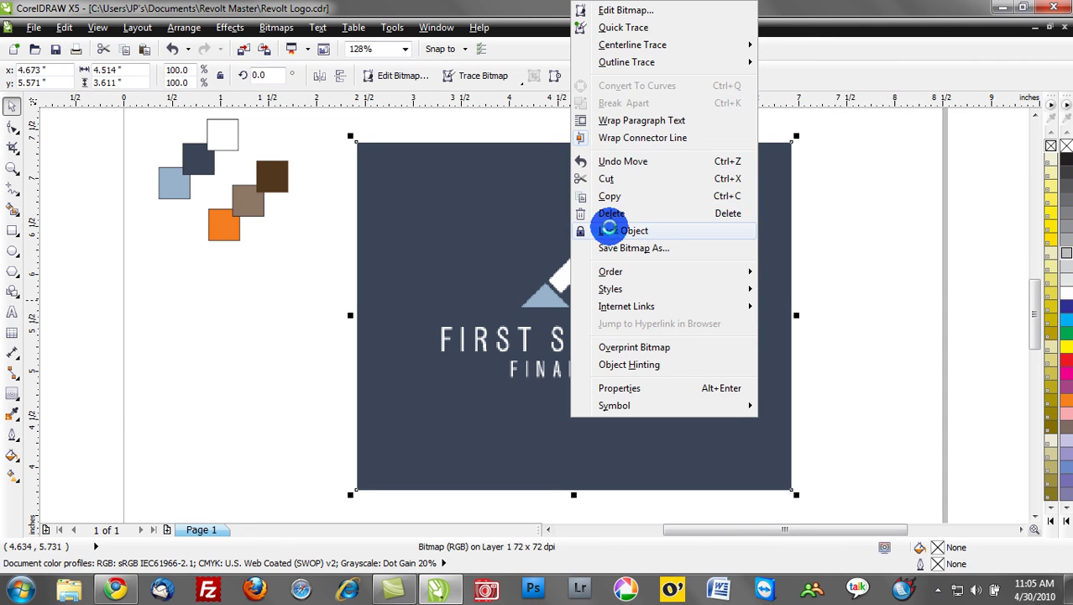
left_click(608, 230)
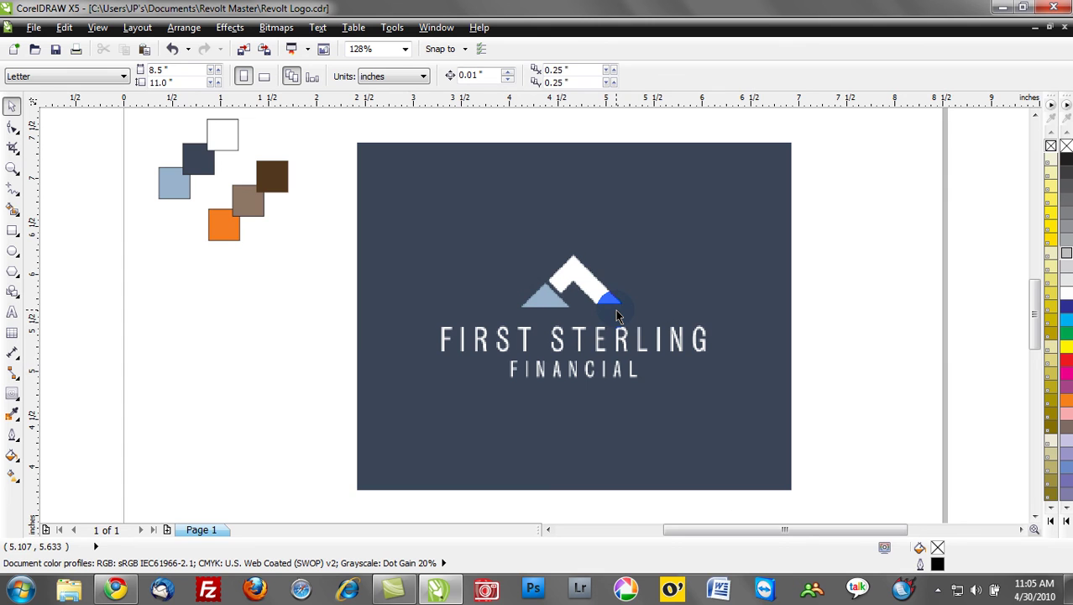
Step: Switch to the Bezier tool from the curve flyout, with the earlier traced triangle selected
scroll(623, 300, "up", 4)
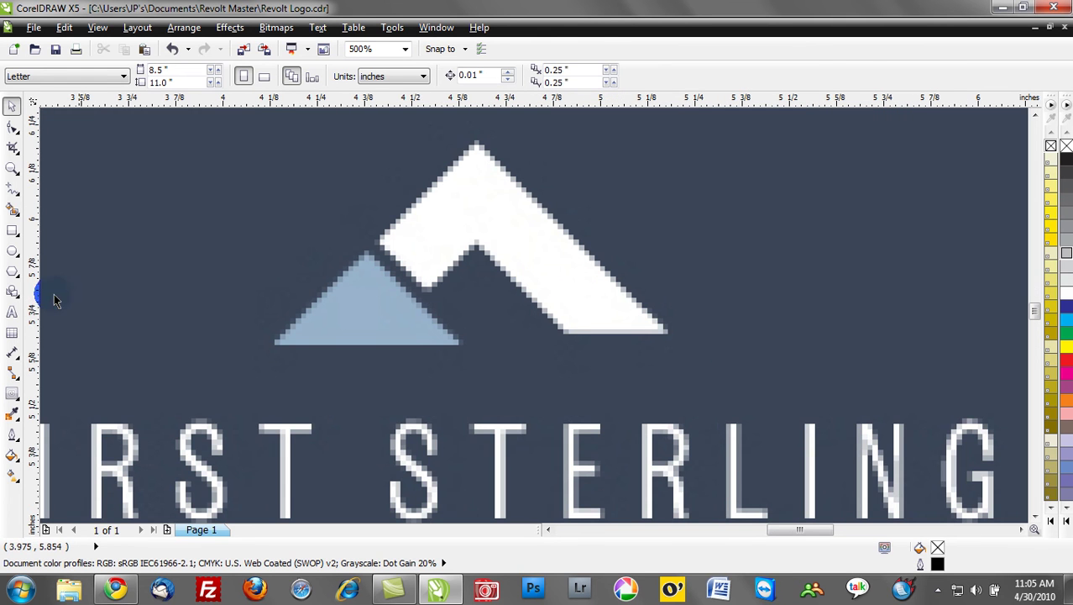
left_click(20, 202)
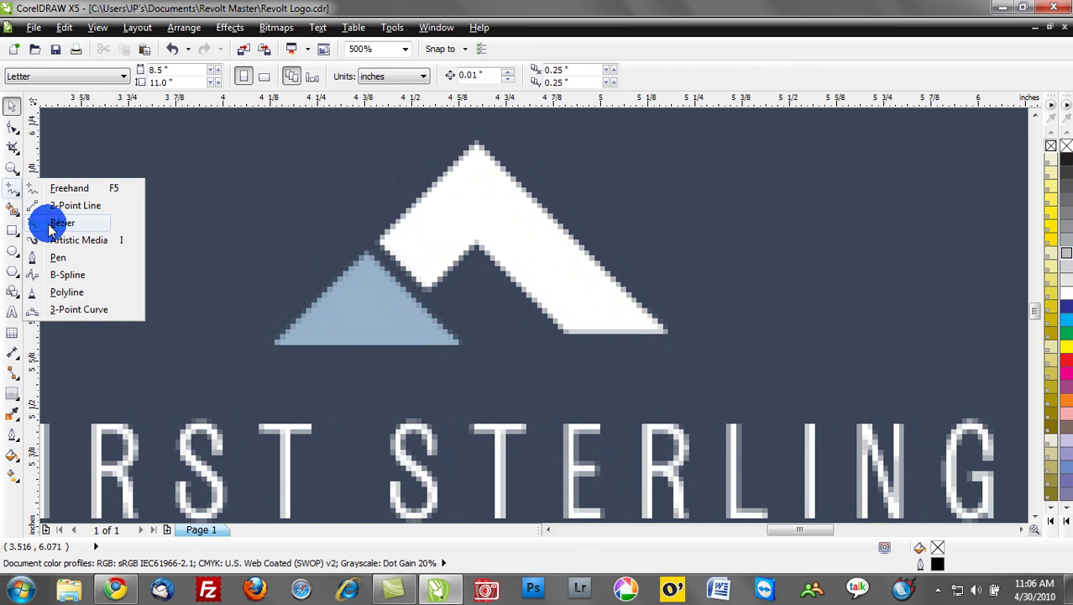
left_click(43, 222)
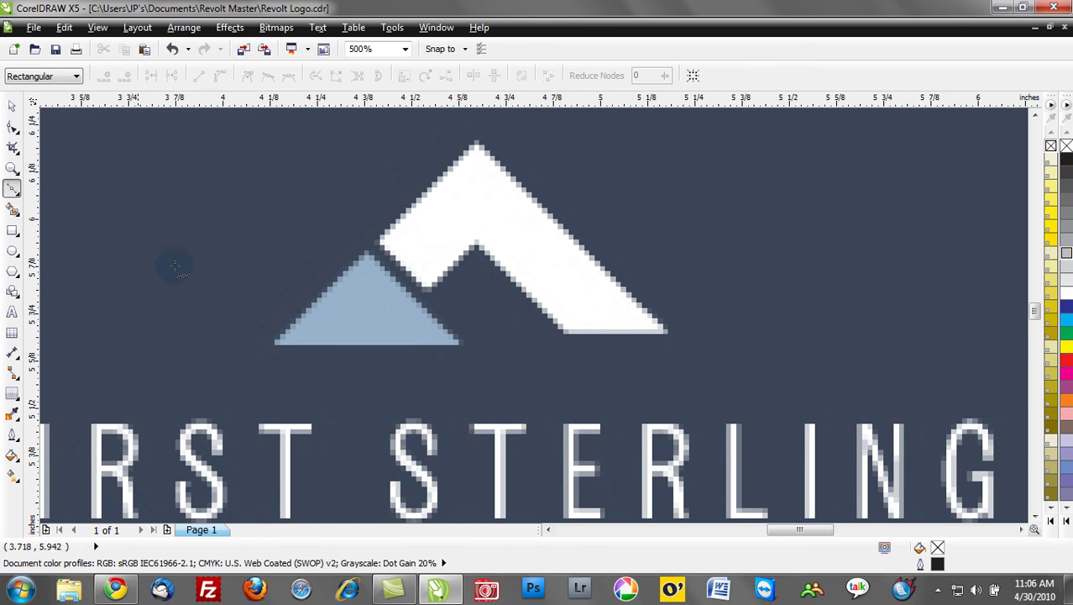
left_click(461, 345)
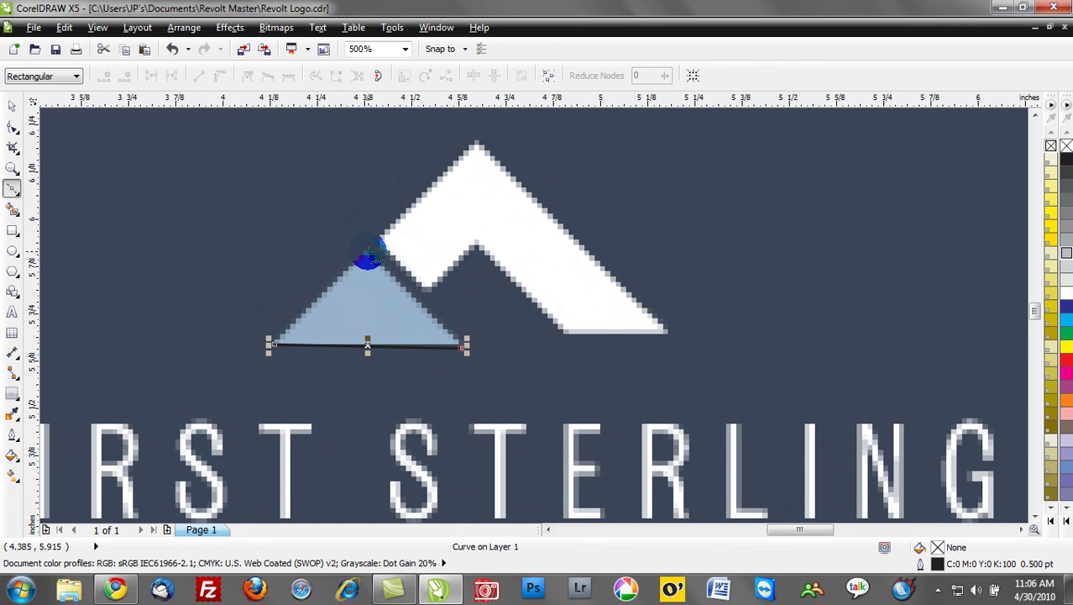
Step: Trace each corner of the white zigzag mountain and close the outline at its starting node
left_click(368, 252)
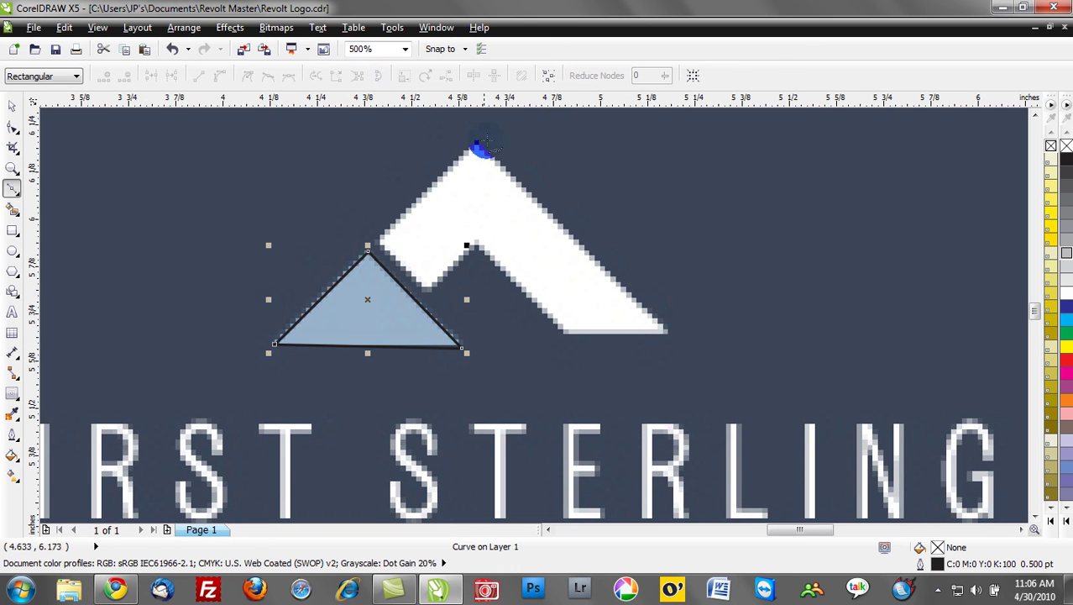
left_click(476, 150)
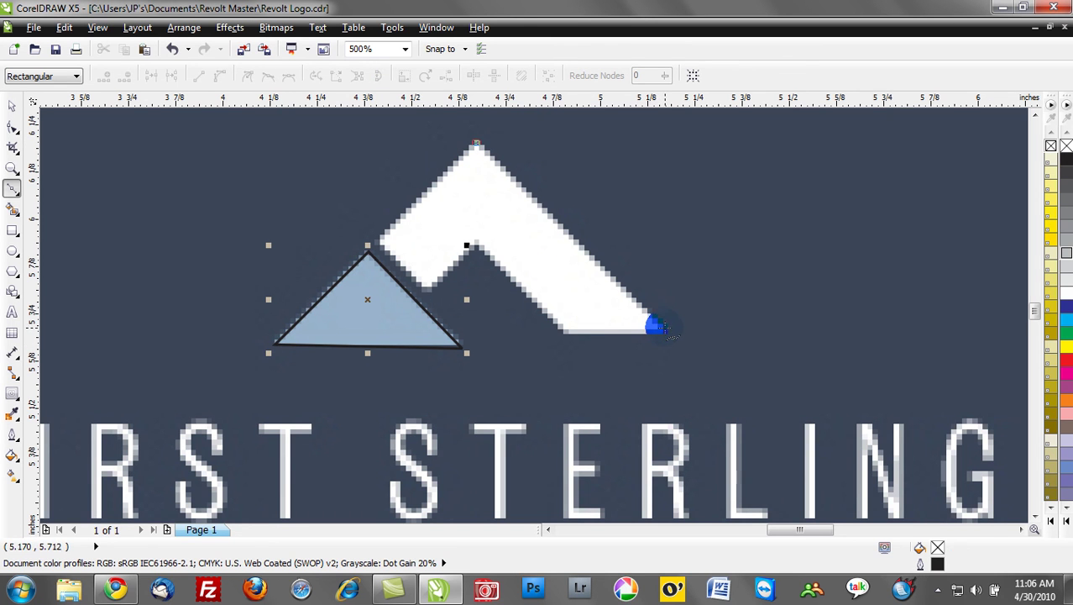
left_click(662, 330)
left_click(570, 332)
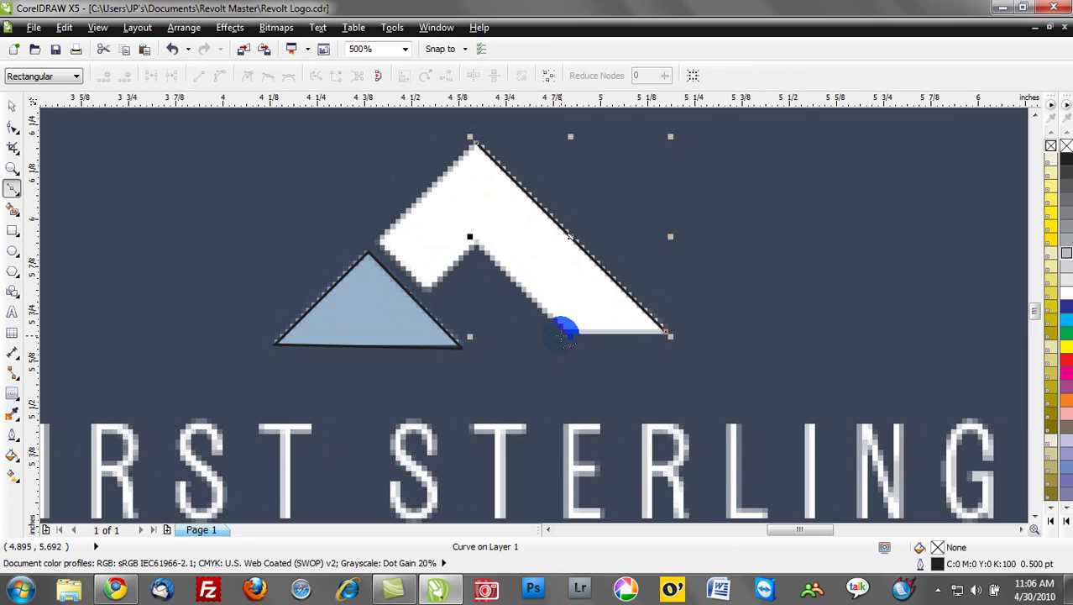
left_click(477, 245)
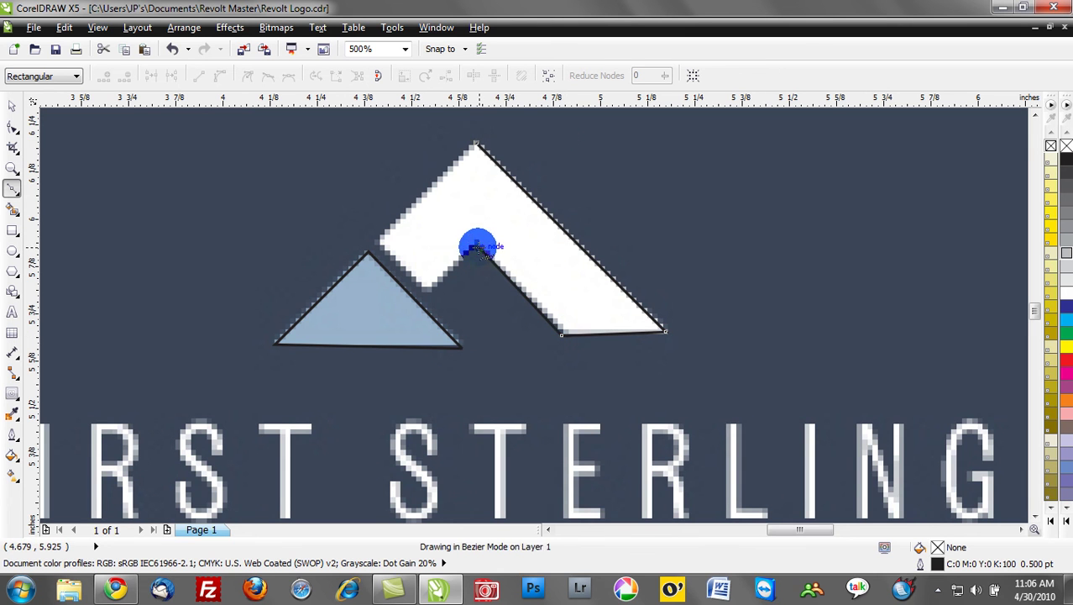
left_click(430, 291)
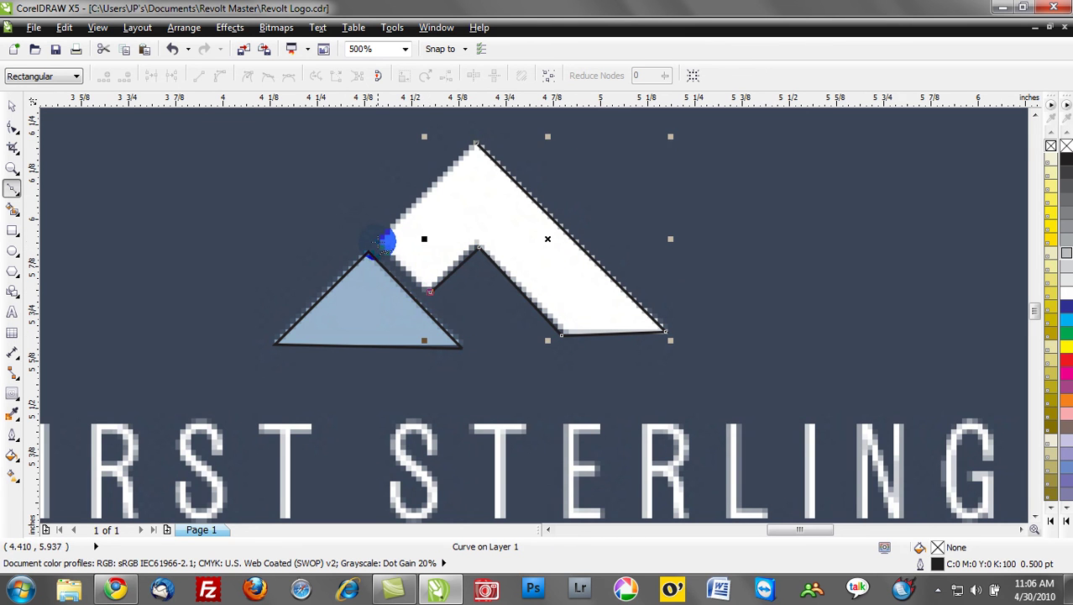
left_click(379, 242)
left_click(476, 149)
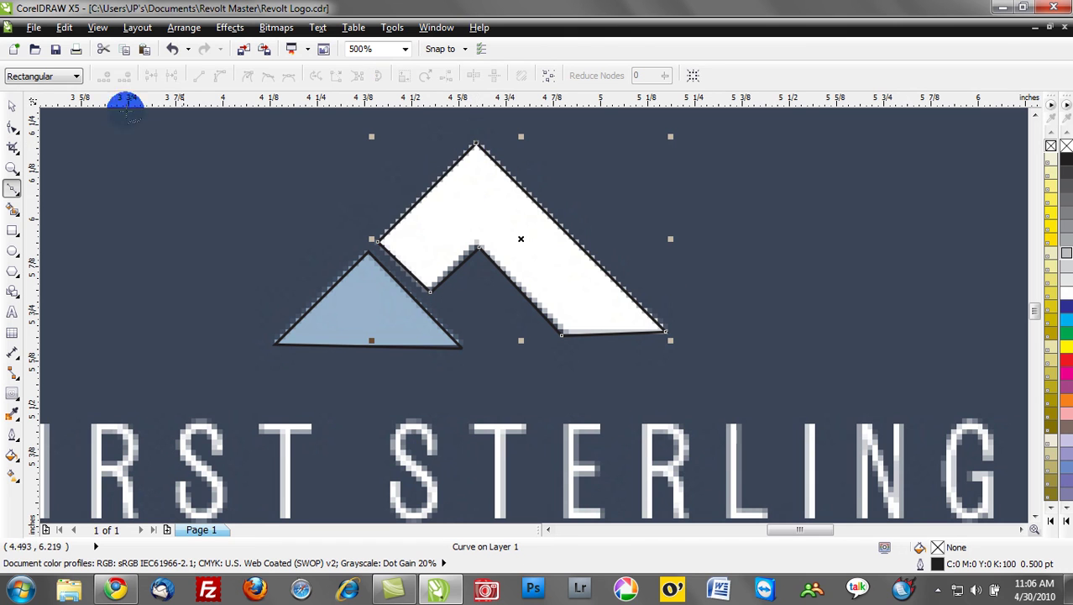
left_click(11, 106)
Step: Marquee-select both traced mountain outlines and move them out beside the logo
left_click(105, 165)
scroll(237, 260, "down", 2)
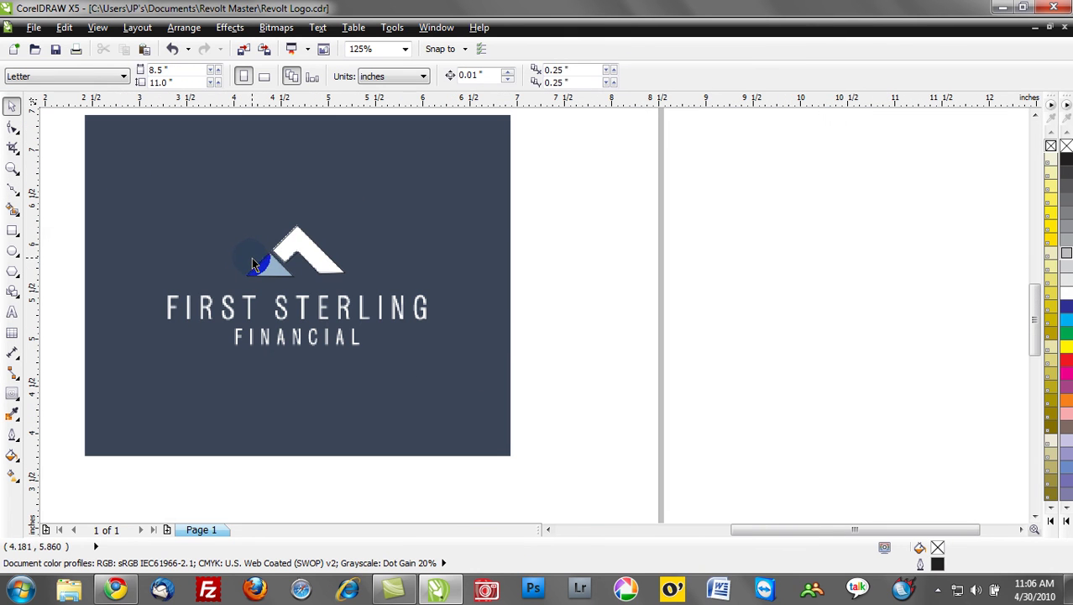
left_click_drag(529, 323, 200, 211)
mouse_move(288, 240)
left_mouse_down()
mouse_move(517, 242)
mouse_move(571, 220)
left_mouse_up()
left_click(594, 296)
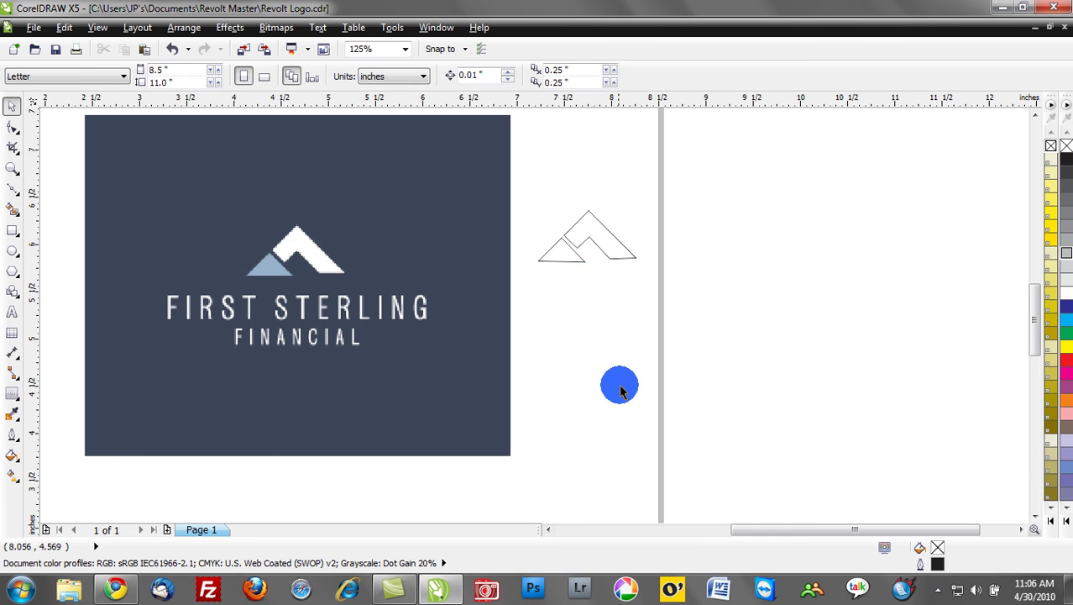
Step: Unlock the First Sterling logo bitmap and delete it
scroll(585, 284, "up", 2)
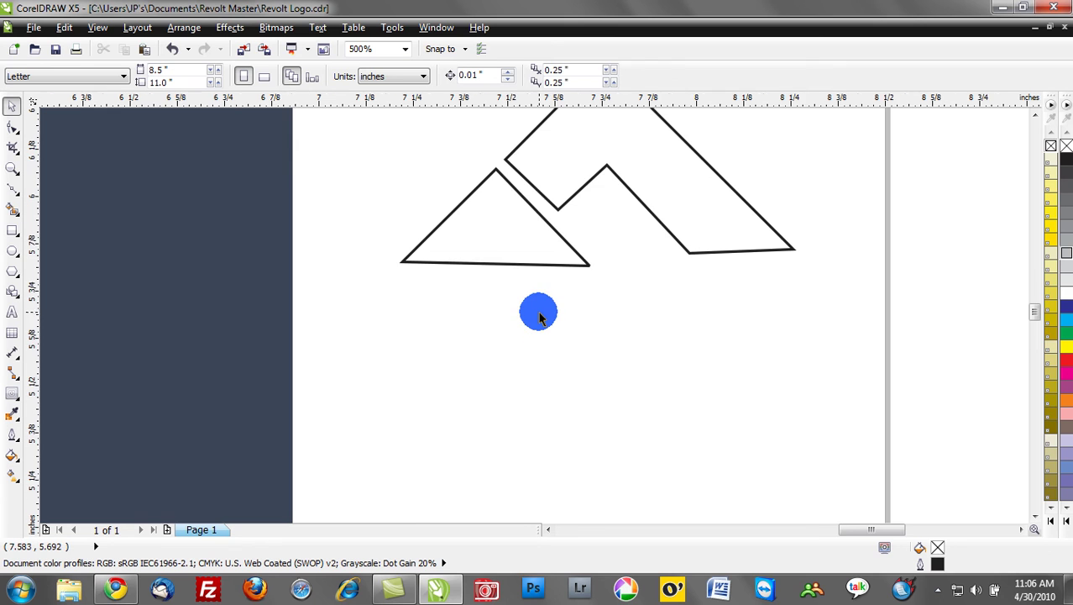
scroll(540, 317, "down", 2)
right_click(309, 273)
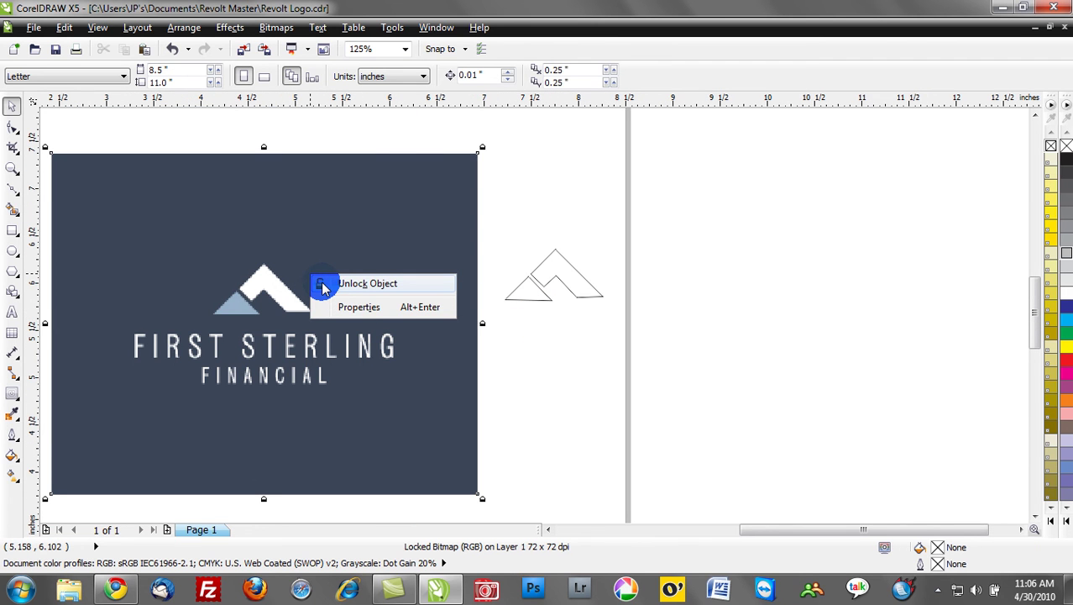
left_click(324, 285)
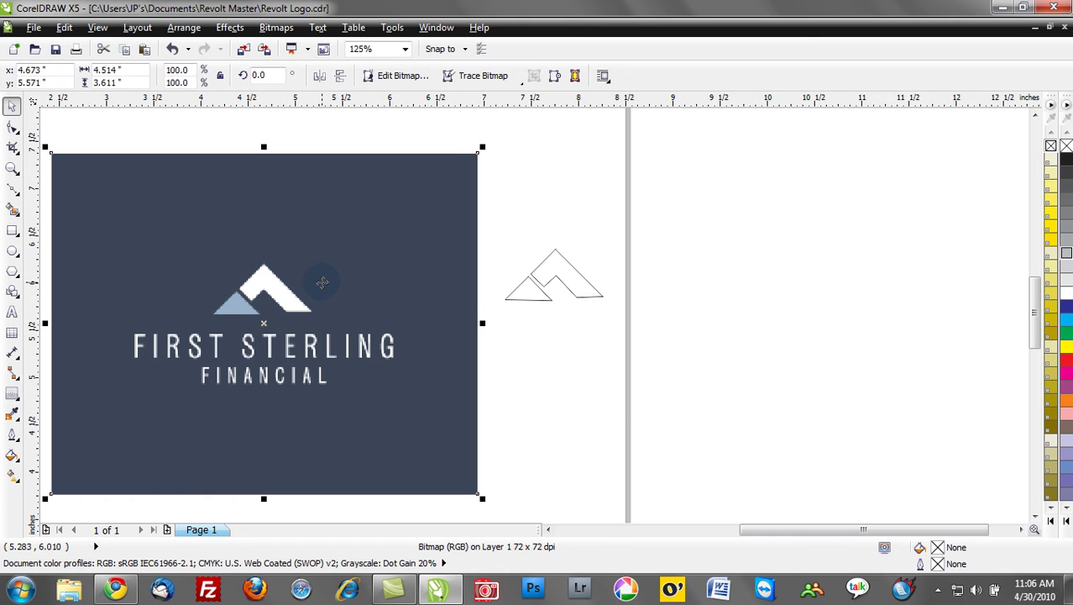
key("Delete")
Step: Enlarge both mountain outlines and place them next to the colour swatches
key("ctrl+a")
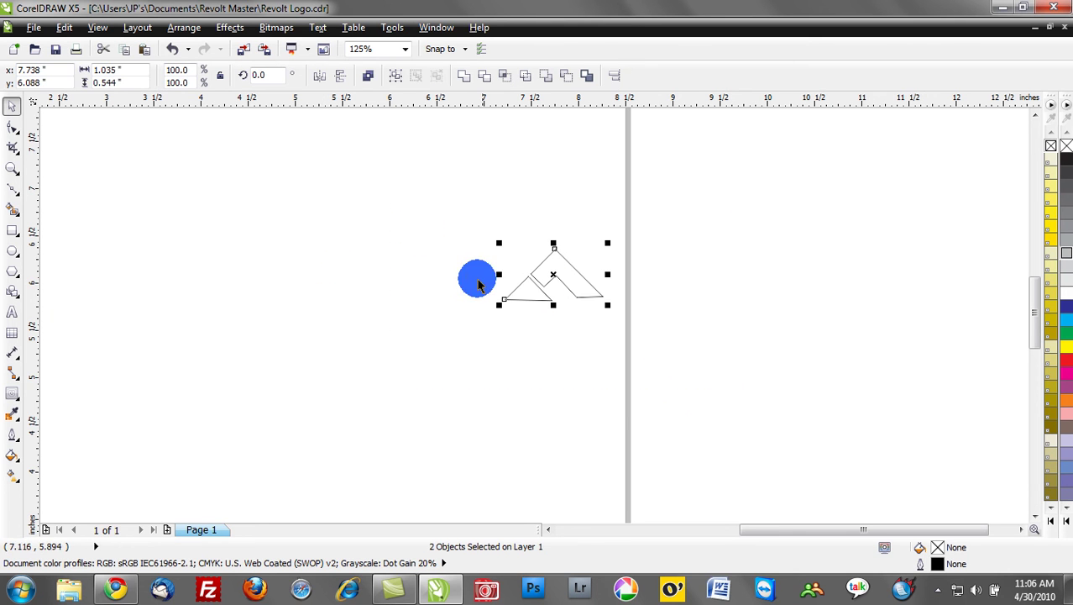
left_click_drag(499, 242, 197, 144)
scroll(283, 288, "down", 1)
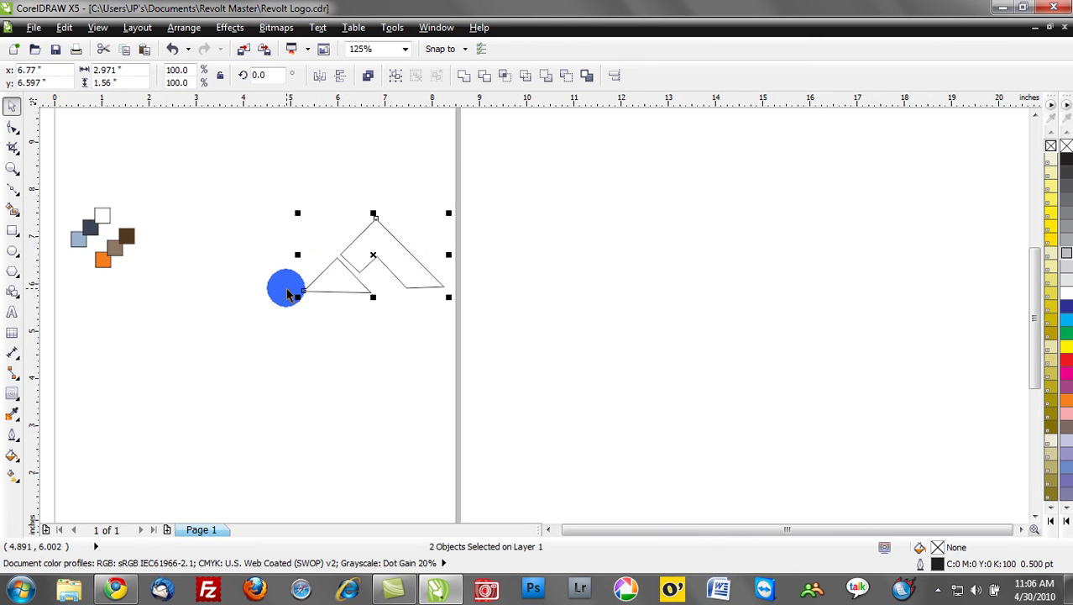
left_click_drag(341, 257, 288, 216)
left_click(211, 158)
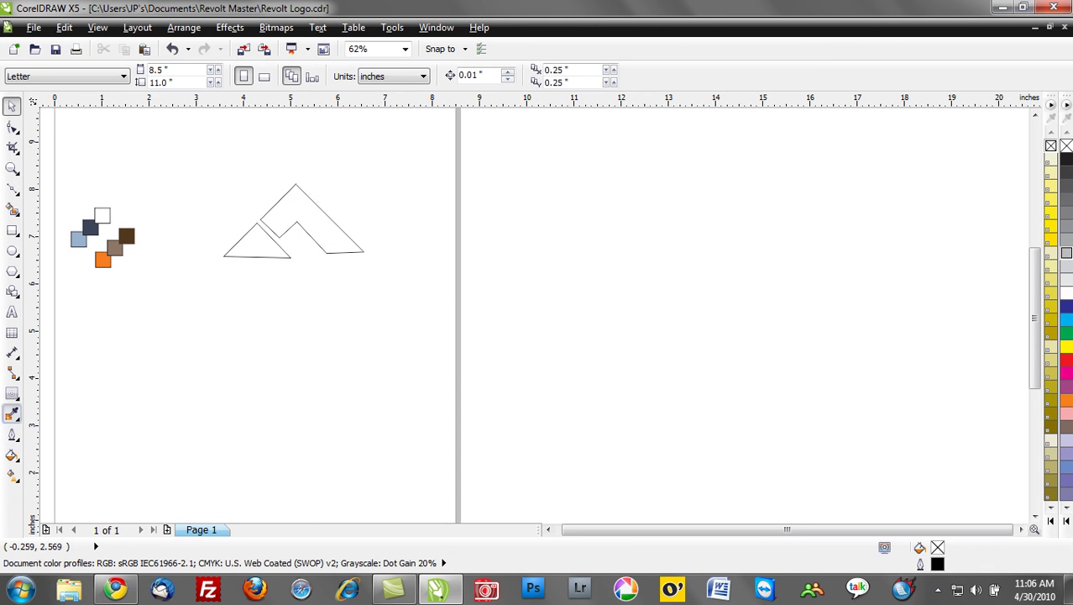
Step: Use the Color Eyedropper to fill the triangle with swatch orange and the zigzag with swatch light blue
left_click(11, 413)
left_click(104, 260)
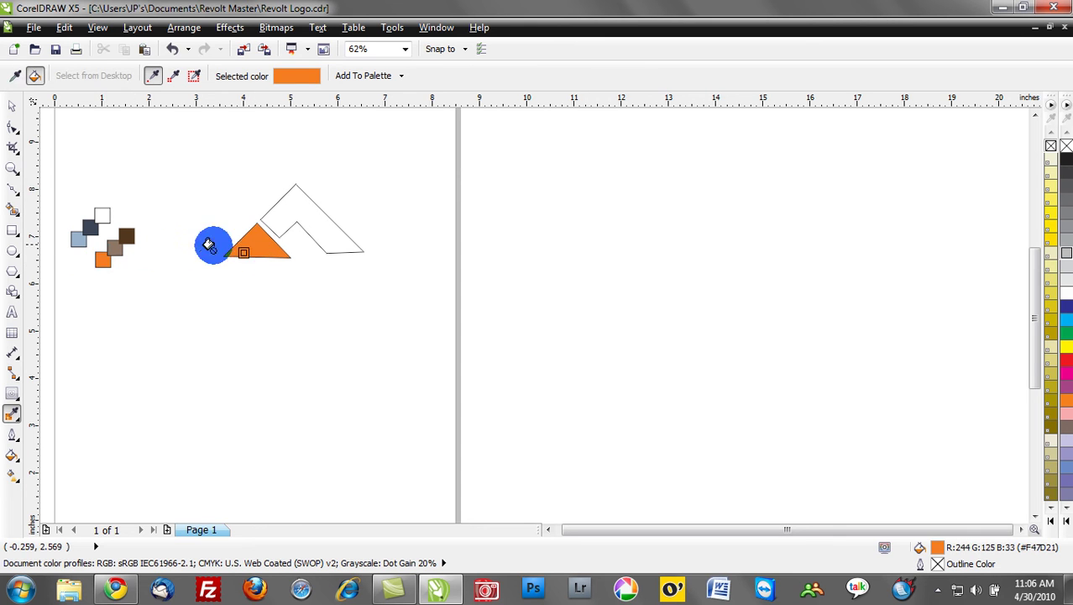
left_click(12, 77)
left_click(79, 235)
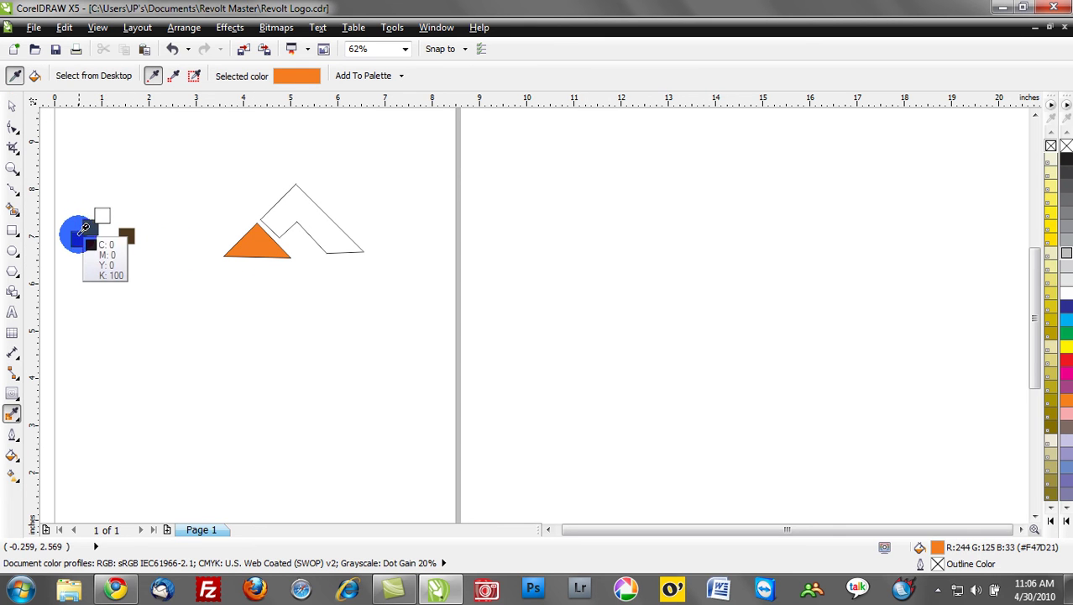
left_click(307, 208)
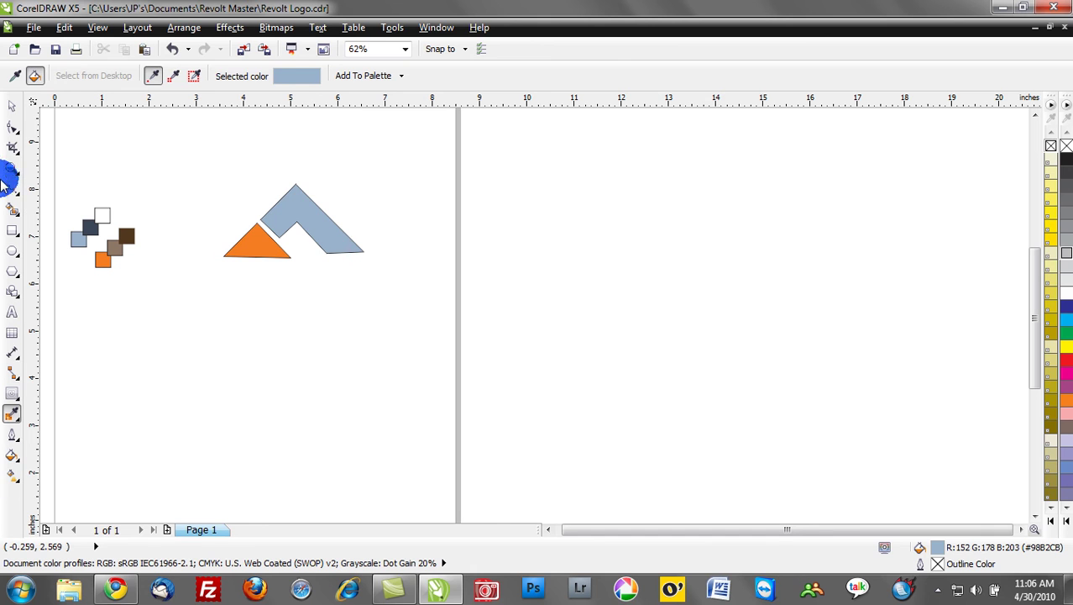
left_click(12, 105)
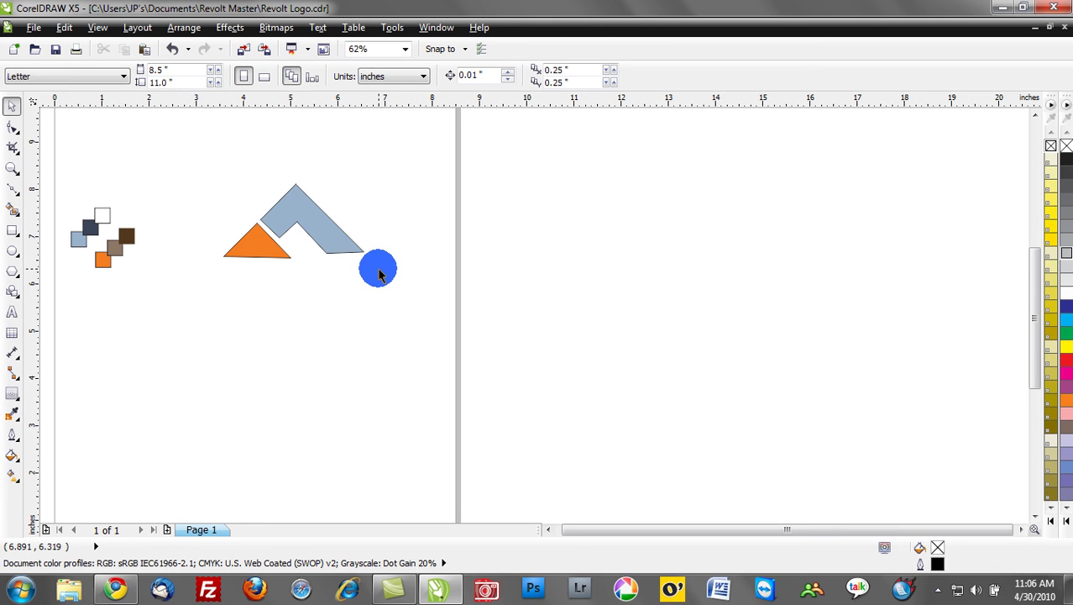